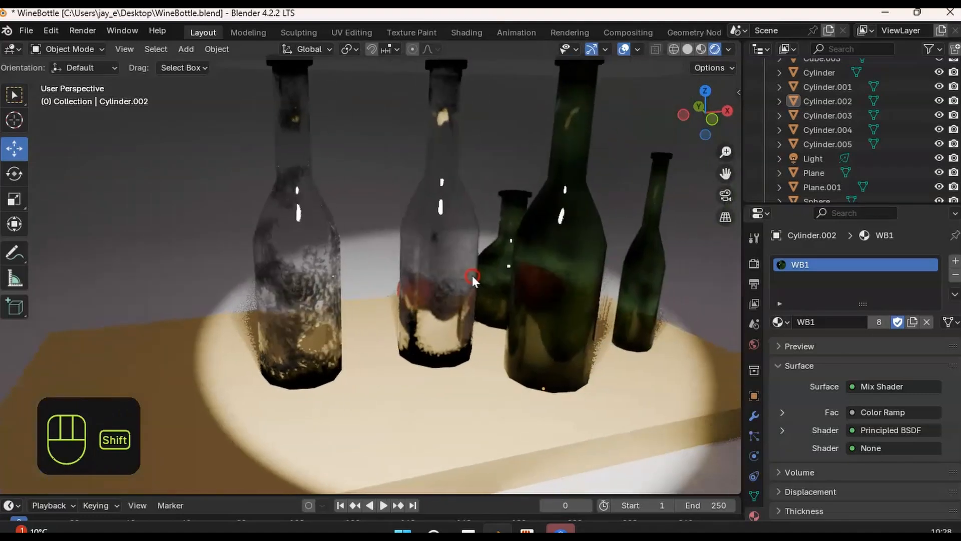
# - Examine the shader node setup of the large green bottle's WB1 material in the Shading workspace
pyautogui.moveTo(453, 225); pyautogui.dragTo(496, 277, button='middle')
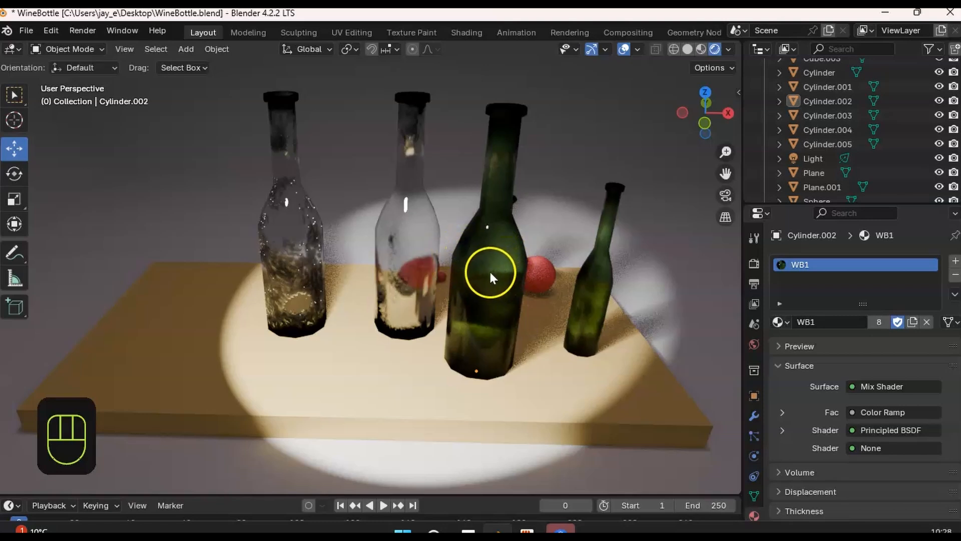
pyautogui.click(487, 265)
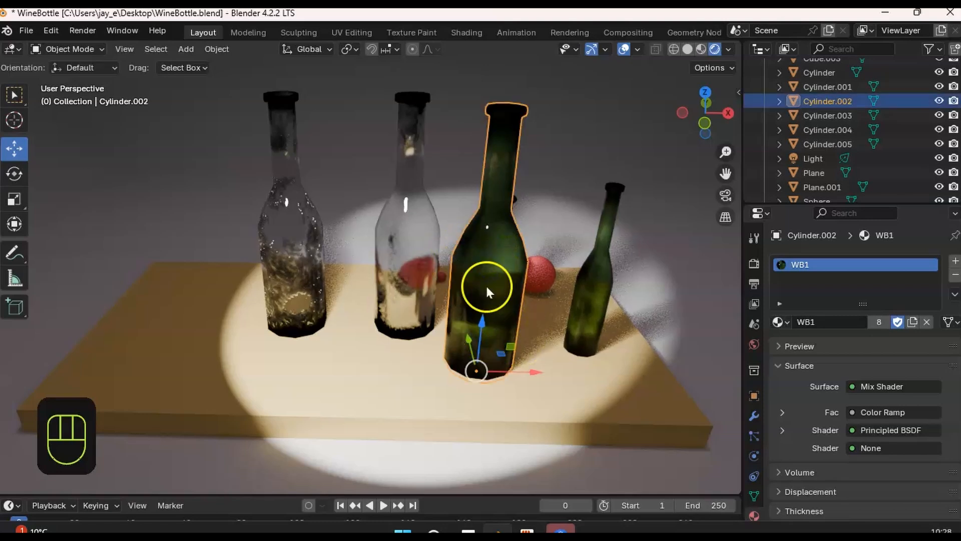
pyautogui.click(466, 33)
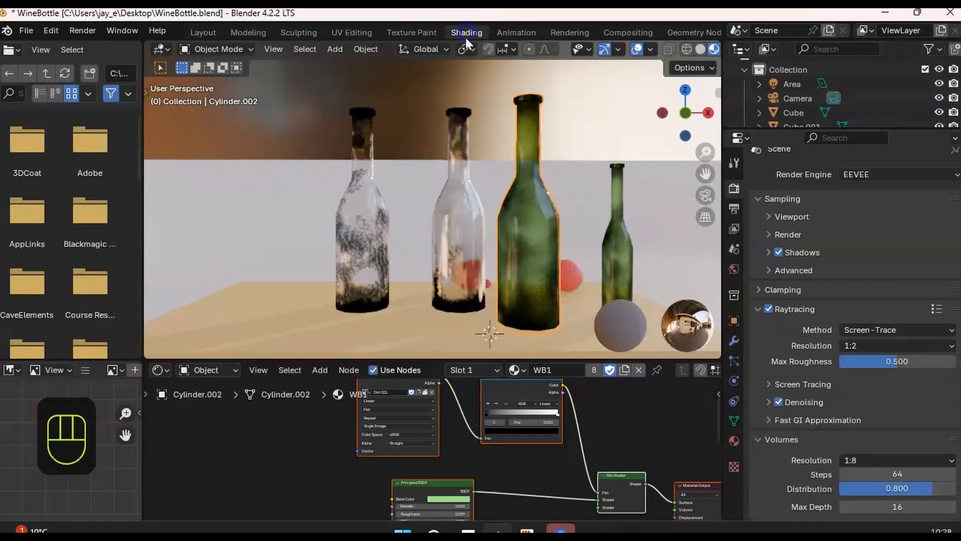
pyautogui.moveTo(489, 359); pyautogui.dragTo(489, 262)
pyautogui.keyDown('shift'); pyautogui.moveTo(536, 354); pyautogui.dragTo(514, 365, button='middle'); pyautogui.keyUp('shift')
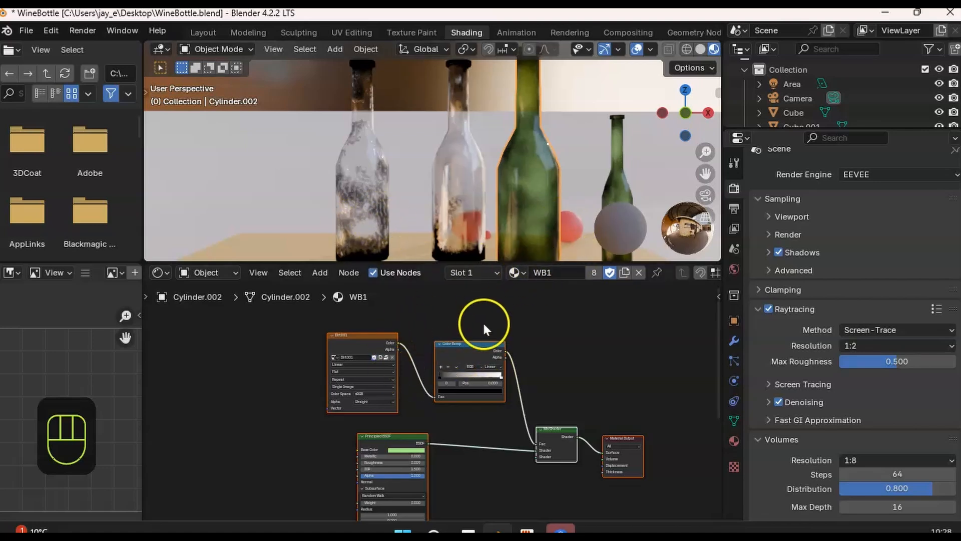
pyautogui.keyDown('shift'); pyautogui.moveTo(365, 219); pyautogui.dragTo(455, 182, button='middle'); pyautogui.keyUp('shift')
pyautogui.scroll(-3, 556, 246)
# - Return to the Layout workspace and duplicate the middle clear bottle in place
pyautogui.click(203, 32)
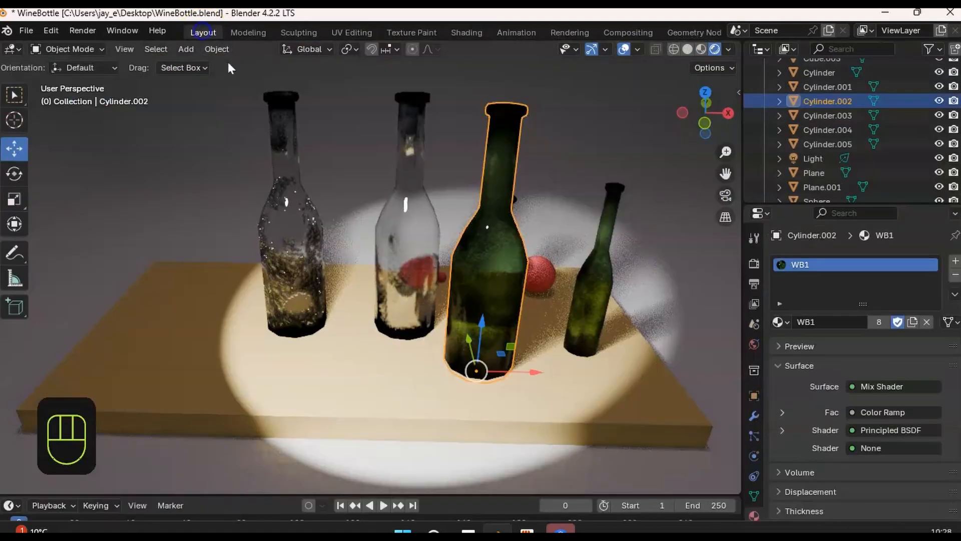
pyautogui.moveTo(432, 267)
pyautogui.keyDown('ctrl'); pyautogui.mouseDown(button='middle')
pyautogui.moveTo(461, 268)
pyautogui.moveTo(453, 274)
pyautogui.mouseUp(button='middle'); pyautogui.keyUp('ctrl')
pyautogui.click(454, 275)
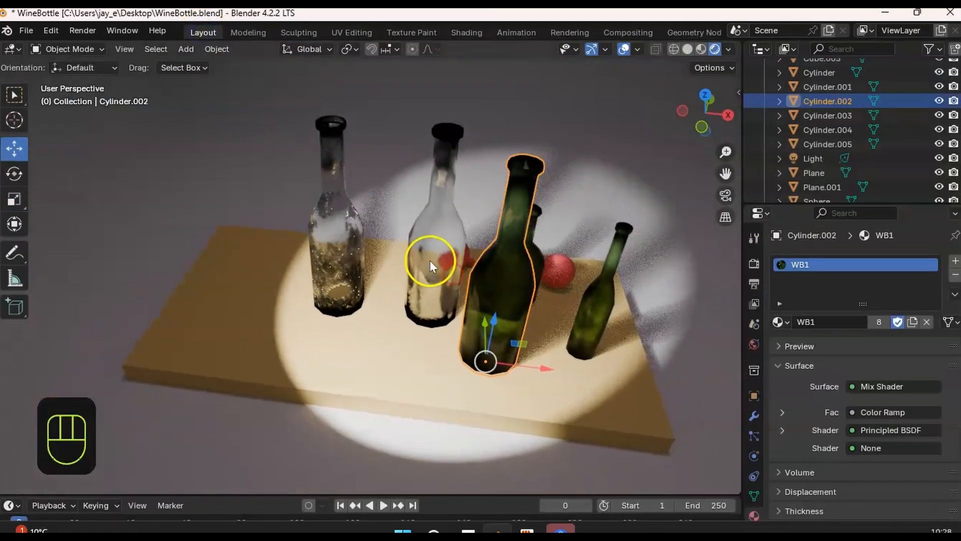
pyautogui.hotkey('shift', 'd')
pyautogui.rightClick(453, 280)
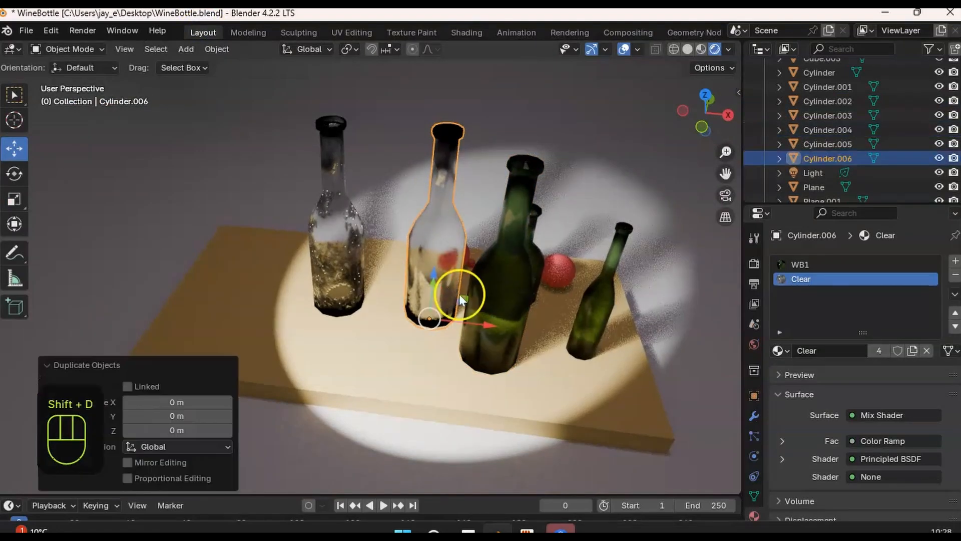
# - Move the duplicated bottle about -2.27 m along Y and shift it along negative X to the front of the board
pyautogui.moveTo(448, 297); pyautogui.dragTo(443, 284, button='middle')
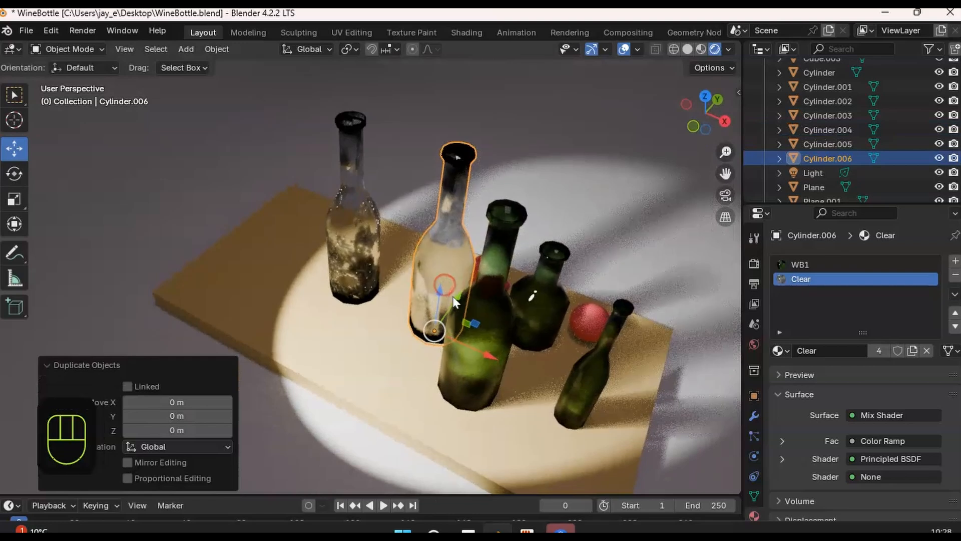
pyautogui.press('g')
pyautogui.press('y')
pyautogui.click(461, 398)
pyautogui.press('g')
pyautogui.press('x')
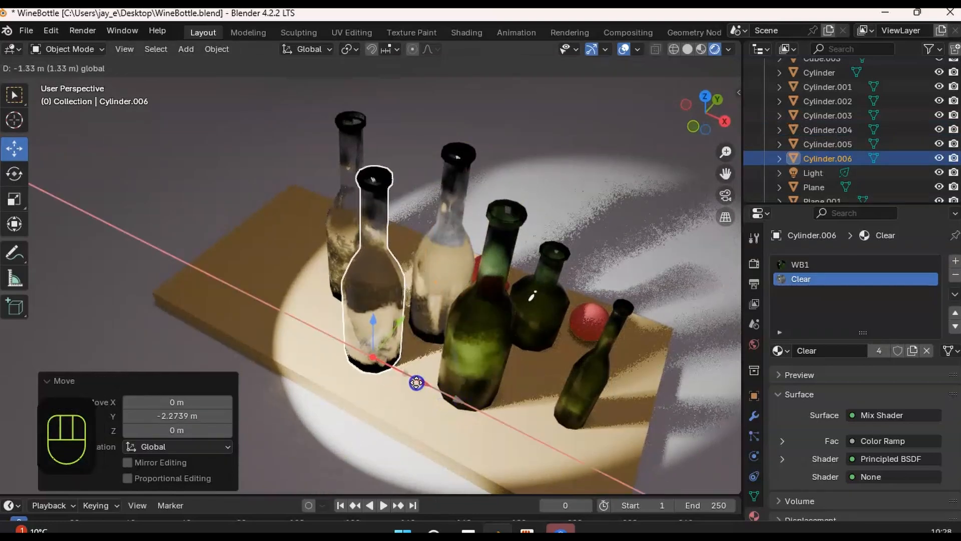
pyautogui.click(408, 323)
pyautogui.moveTo(407, 323); pyautogui.dragTo(515, 280, button='middle')
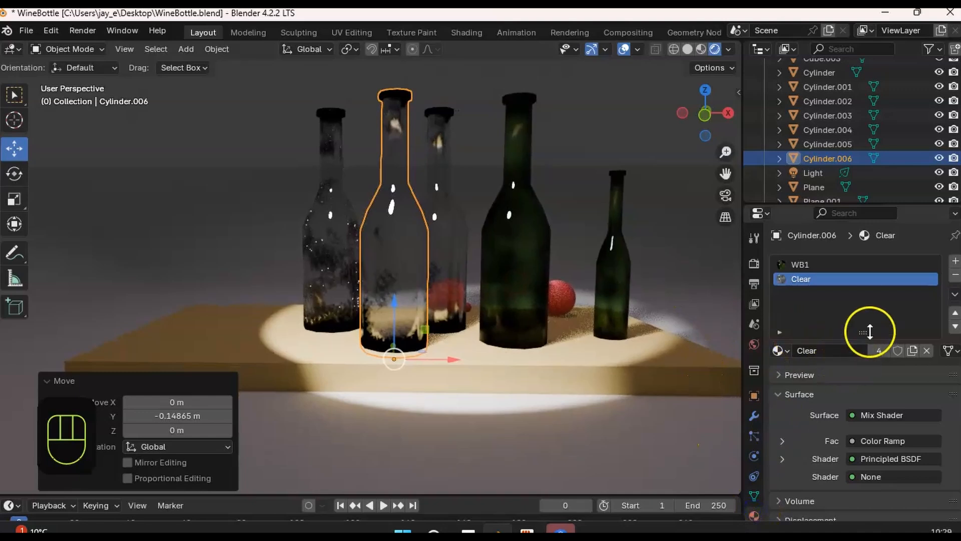
# - Add a third material slot to the duplicated bottle with a new material named New Glass
pyautogui.click(955, 263)
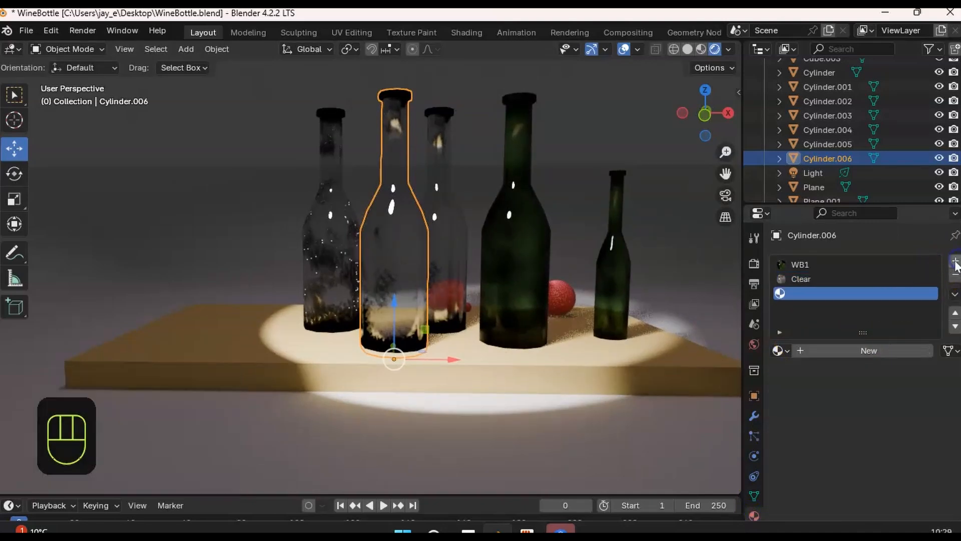
pyautogui.click(834, 350)
pyautogui.doubleClick(822, 295)
pyautogui.write('New')
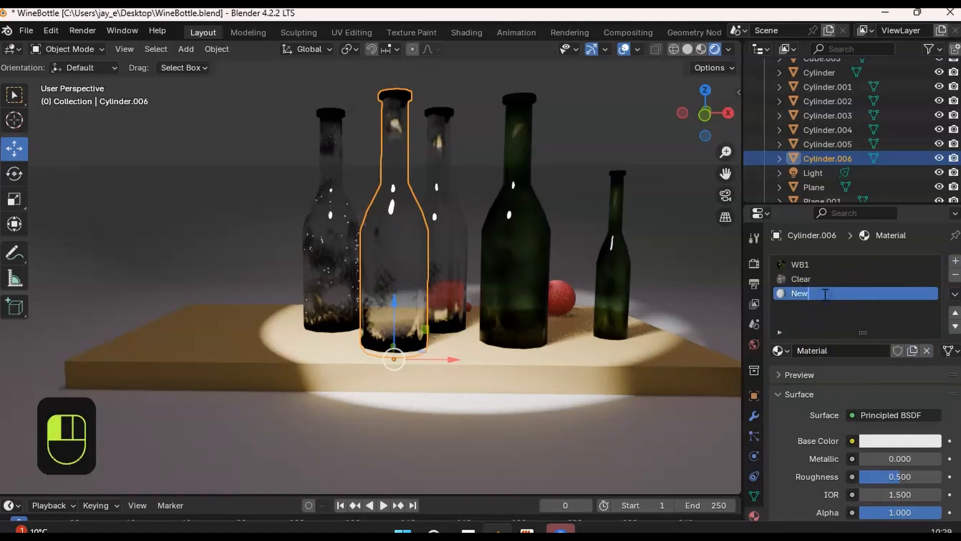
pyautogui.write(' Glass')
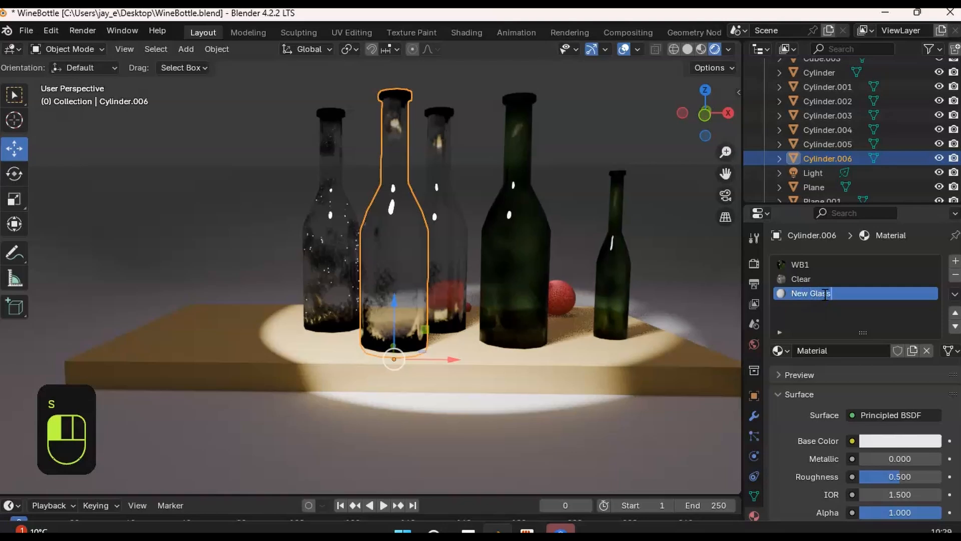
pyautogui.press('Return')
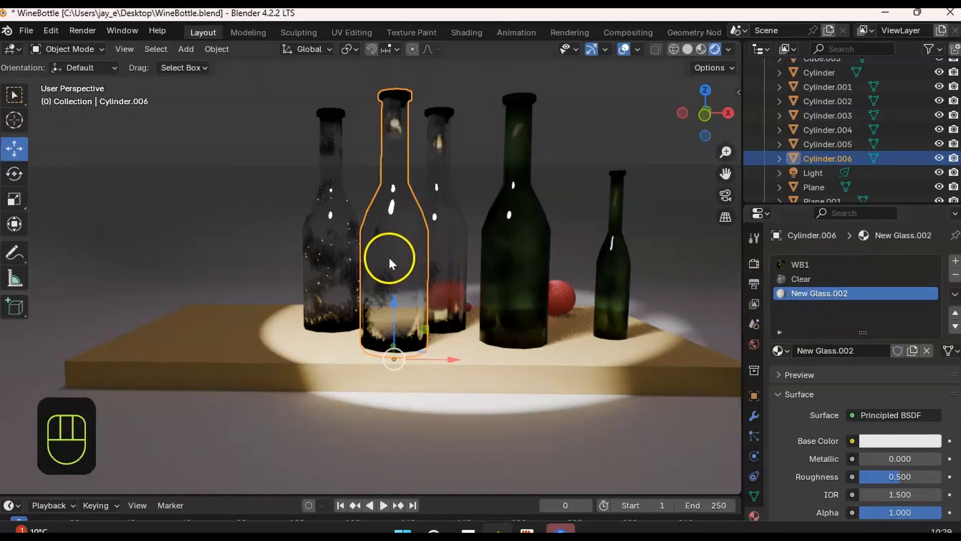
# - Assign the New Glass material to the bottle's entire mesh in Edit Mode and return to Object Mode
pyautogui.press('Tab')
pyautogui.press('a')
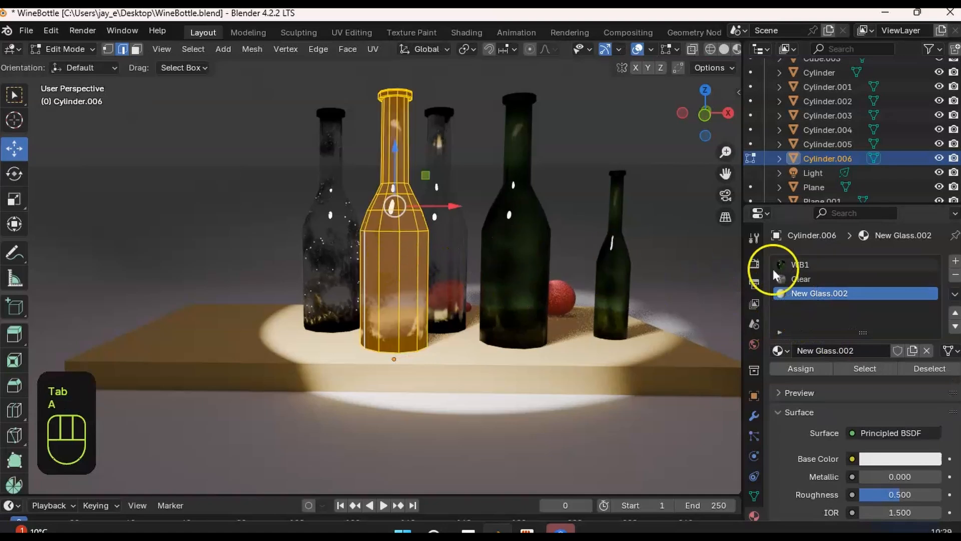
pyautogui.click(799, 369)
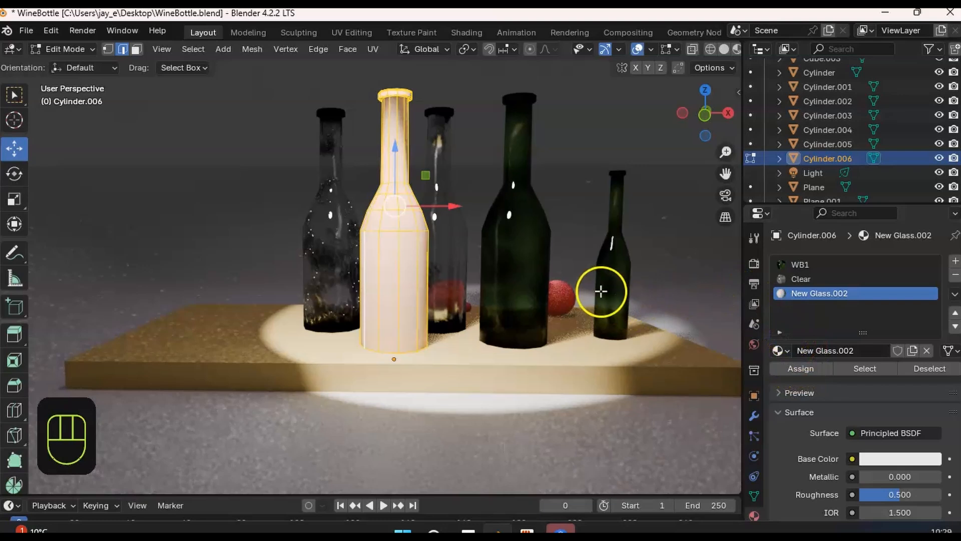
pyautogui.press('Tab')
pyautogui.moveTo(404, 281); pyautogui.dragTo(433, 257, button='middle')
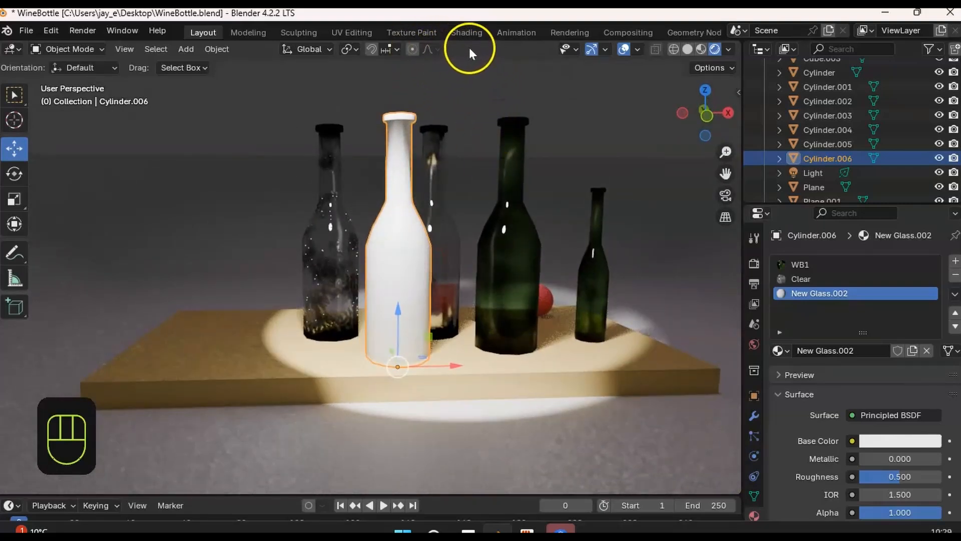
# - Switch to the Shading workspace and set the new glass material's Principled BSDF roughness to 0
pyautogui.click(467, 32)
pyautogui.moveTo(485, 262); pyautogui.dragTo(488, 319)
pyautogui.moveTo(496, 291); pyautogui.dragTo(493, 241, button='middle')
pyautogui.moveTo(435, 383); pyautogui.dragTo(509, 335, button='middle')
pyautogui.keyDown('ctrl'); pyautogui.moveTo(477, 403); pyautogui.dragTo(482, 367, button='middle'); pyautogui.keyUp('ctrl')
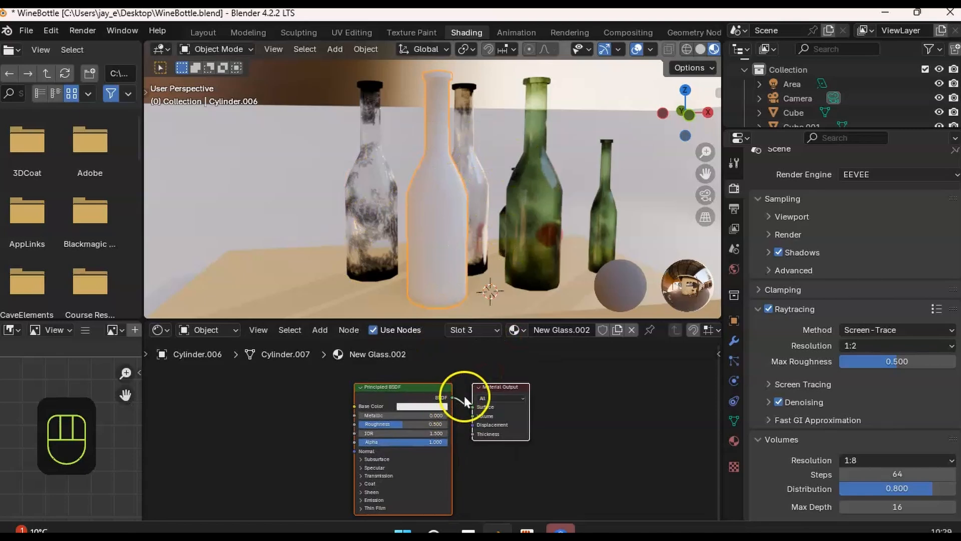
pyautogui.moveTo(390, 423); pyautogui.dragTo(333, 425)
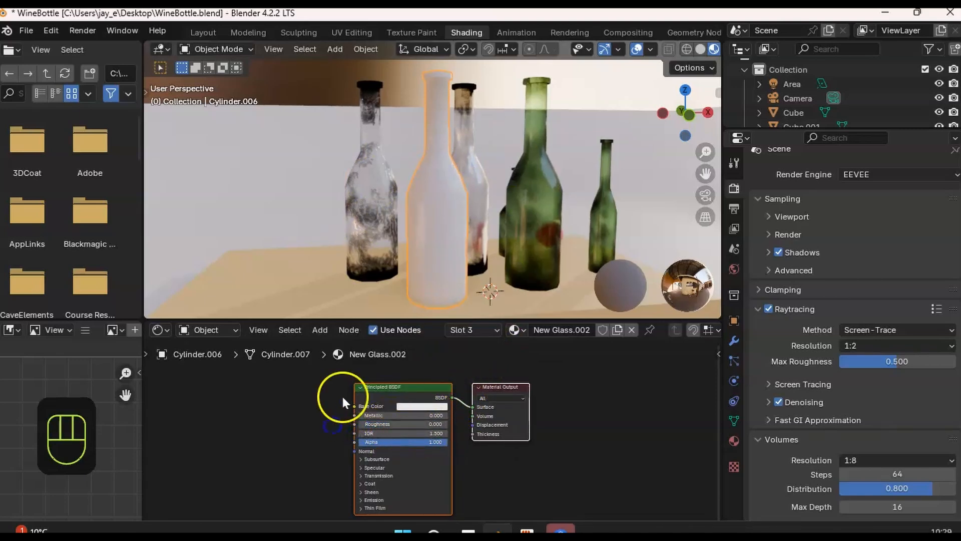
# - Set the Principled BSDF transmission weight to 1 for the new glass material
pyautogui.click(381, 475)
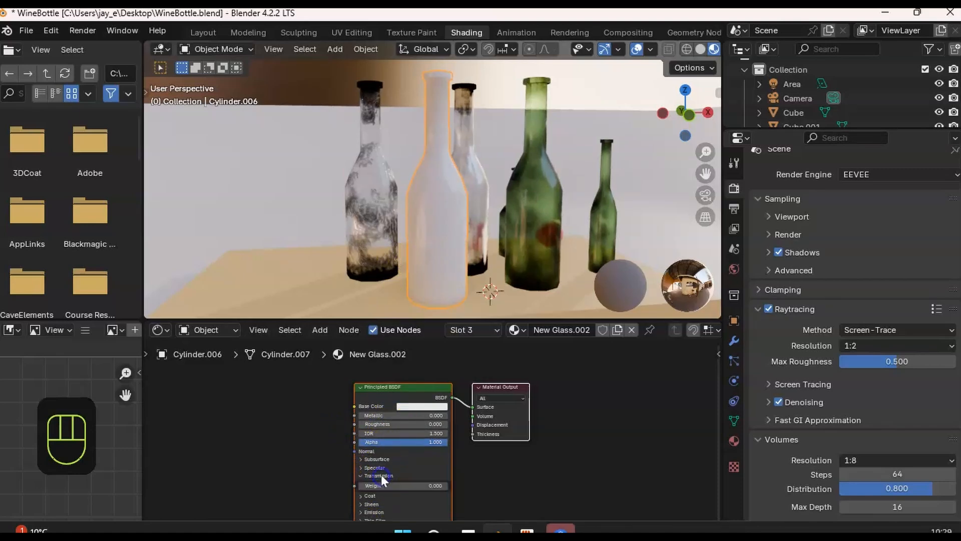
pyautogui.moveTo(373, 486); pyautogui.dragTo(487, 491)
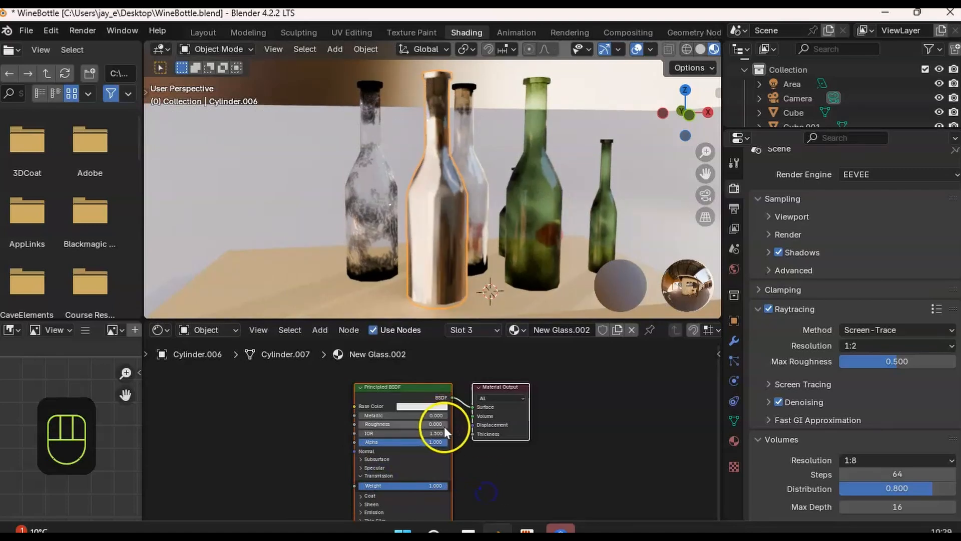
pyautogui.moveTo(508, 253); pyautogui.dragTo(503, 242, button='middle')
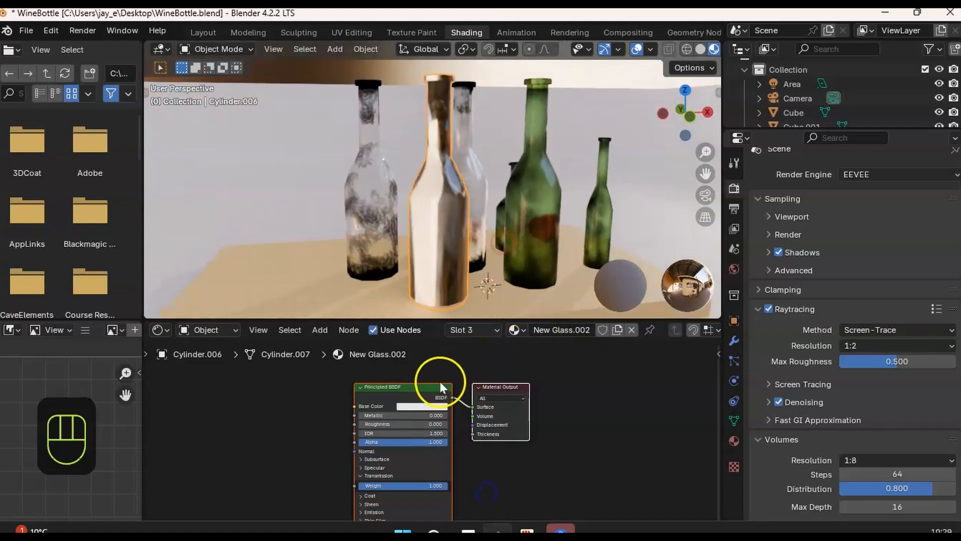
# - Enable Raytraced Transmission in the new glass material's surface settings
pyautogui.click(733, 441)
pyautogui.scroll(-5, 816, 351)
pyautogui.scroll(-10, 819, 398)
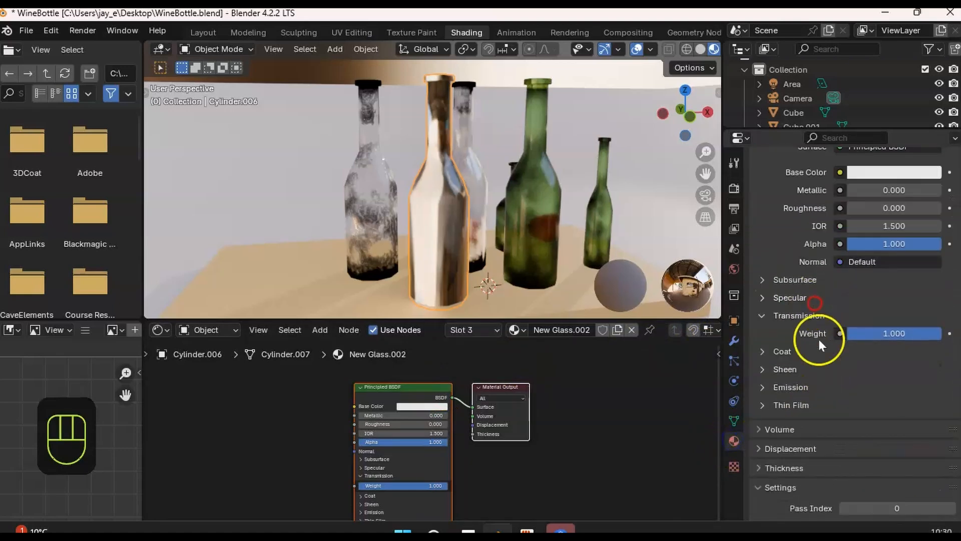
pyautogui.scroll(-5, 818, 350)
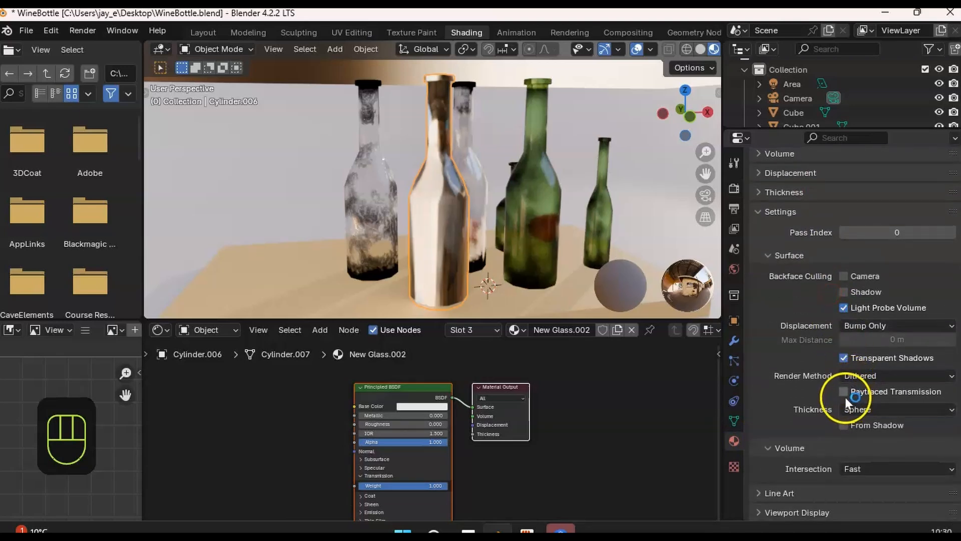
pyautogui.click(757, 215)
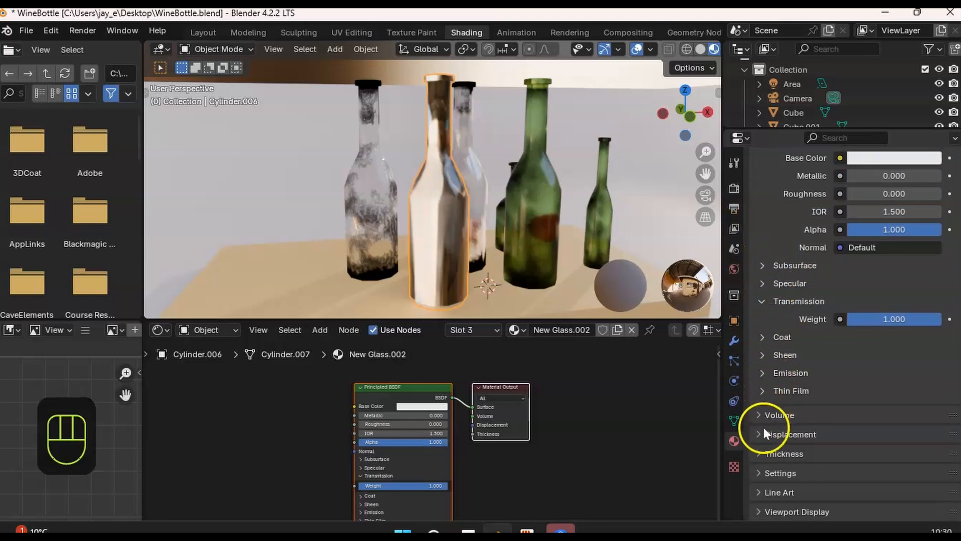
pyautogui.click(773, 472)
pyautogui.scroll(-6, 784, 361)
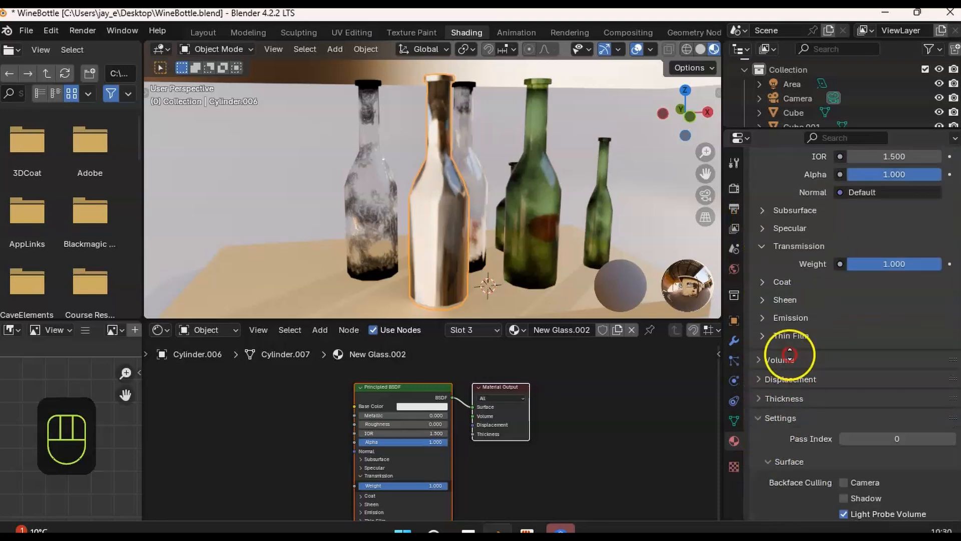
pyautogui.scroll(-3, 806, 368)
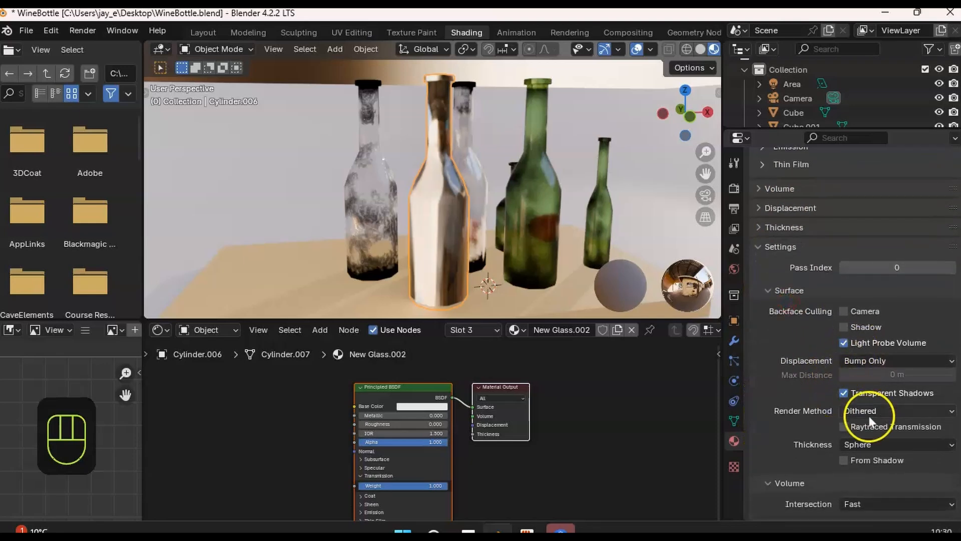
pyautogui.click(845, 427)
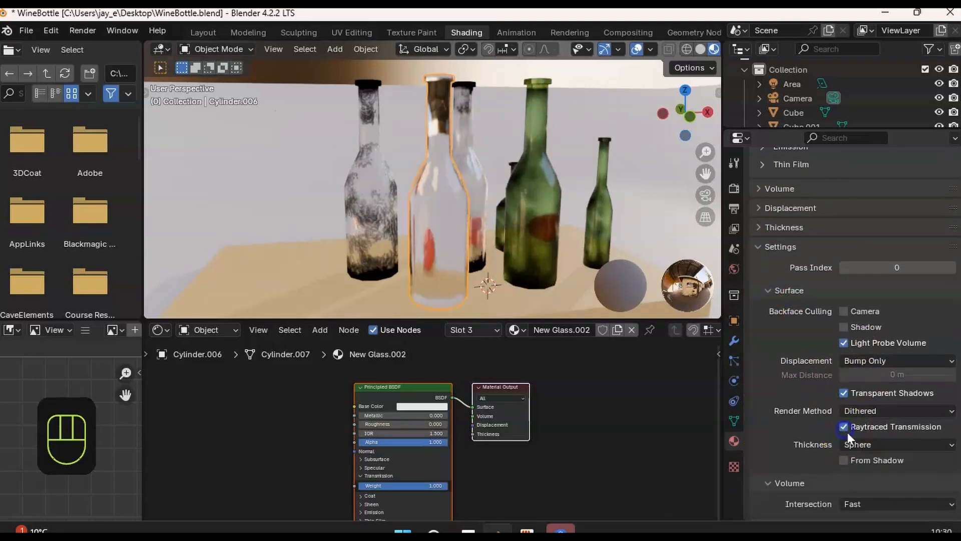
pyautogui.moveTo(532, 277)
pyautogui.mouseDown(button='middle')
pyautogui.moveTo(521, 259)
pyautogui.moveTo(545, 259)
pyautogui.moveTo(530, 258)
pyautogui.mouseUp(button='middle')
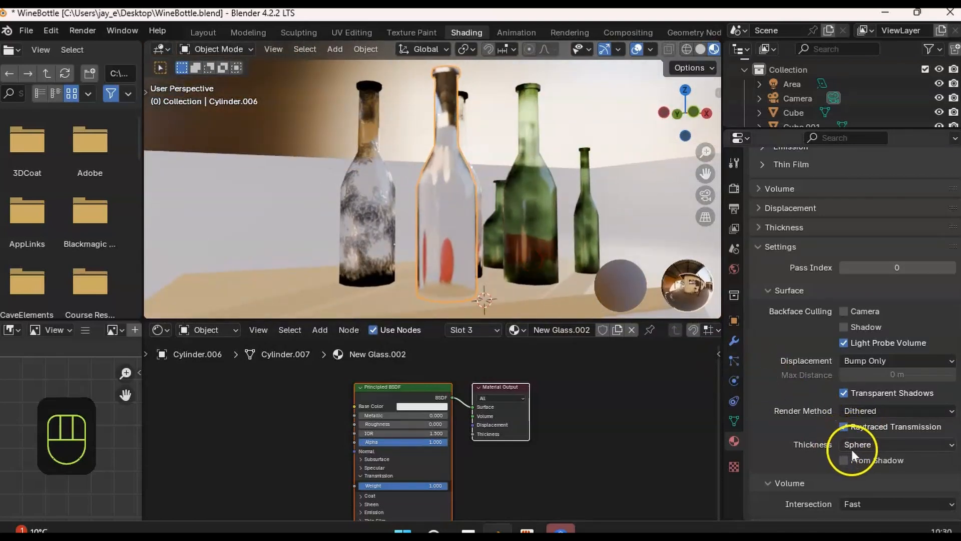
# - Set the glass material's thickness mode to Slab
pyautogui.click(893, 444)
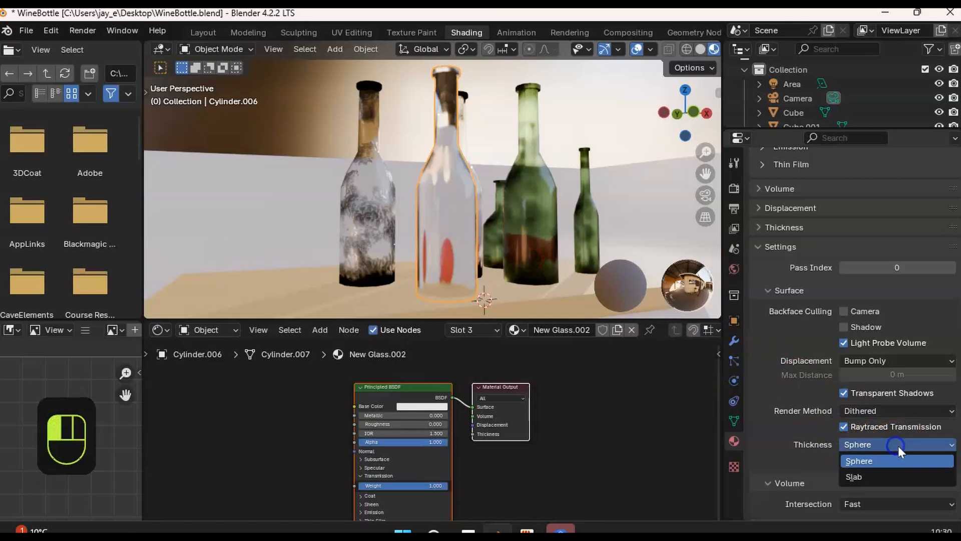
pyautogui.click(864, 476)
pyautogui.moveTo(508, 229); pyautogui.dragTo(478, 234, button='middle')
pyautogui.scroll(-3, 475, 203)
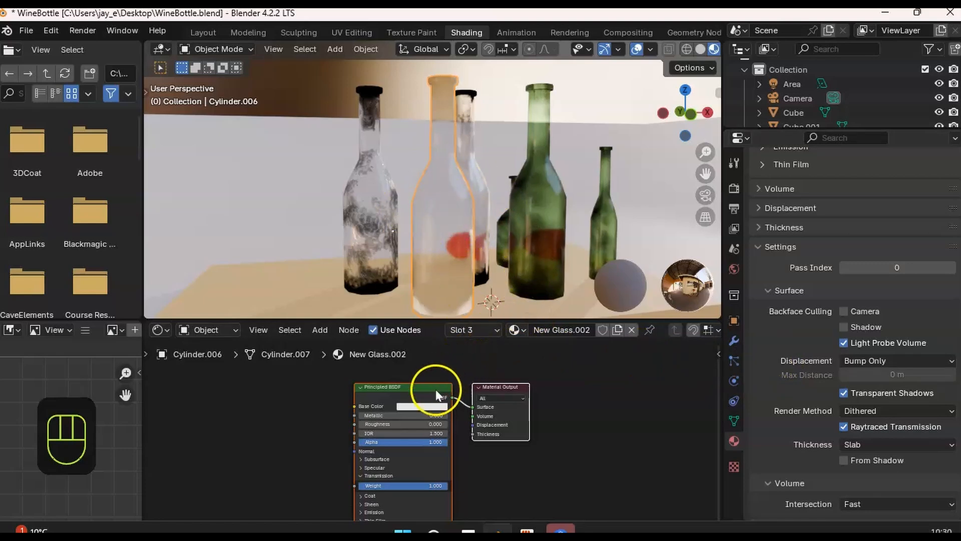
# - Review how the green bottle's WB1 nodes mix the dirt texture with the shader, and reselect the new glass bottle
pyautogui.moveTo(455, 382); pyautogui.dragTo(490, 393, button='middle')
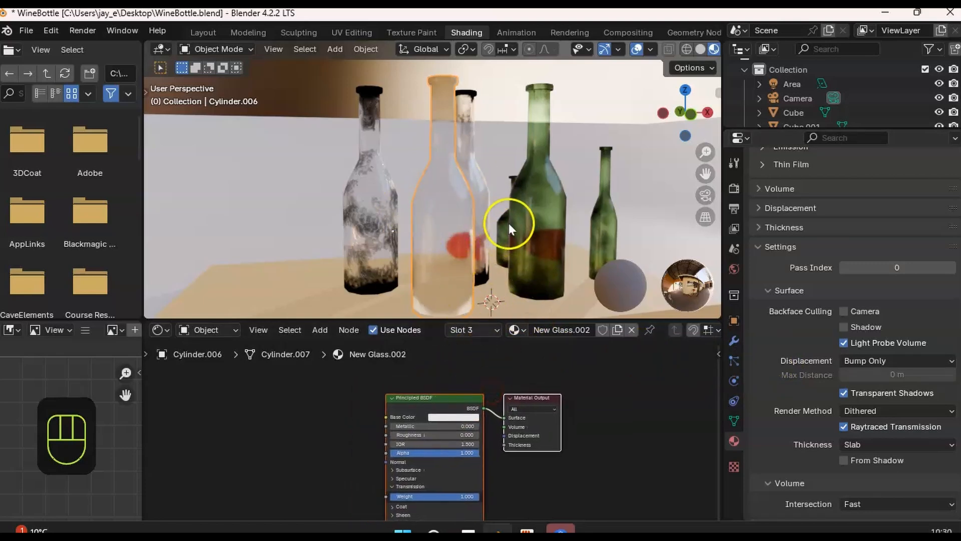
pyautogui.click(536, 220)
pyautogui.keyDown('ctrl'); pyautogui.moveTo(622, 369); pyautogui.dragTo(485, 437, button='middle'); pyautogui.keyUp('ctrl')
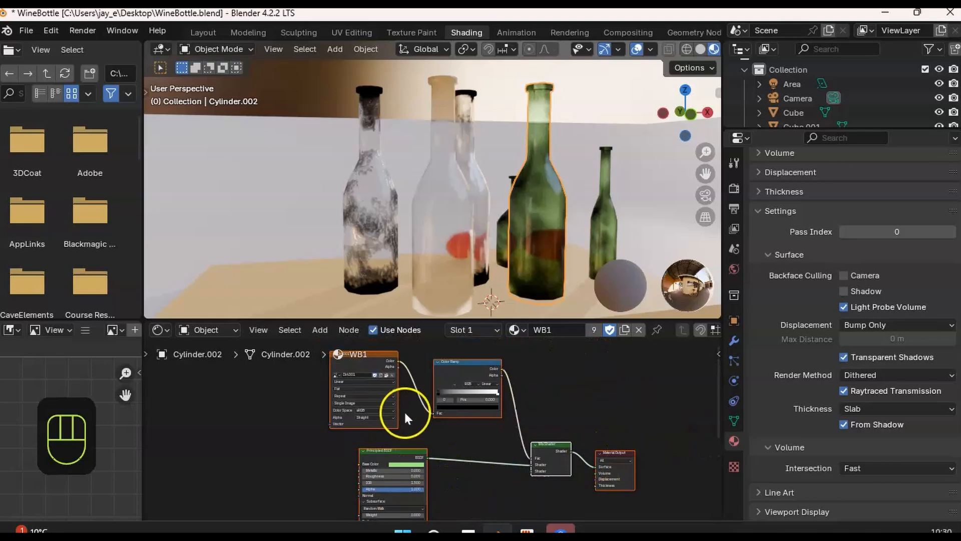
pyautogui.keyDown('ctrl'); pyautogui.moveTo(380, 392); pyautogui.dragTo(391, 389, button='middle'); pyautogui.keyUp('ctrl')
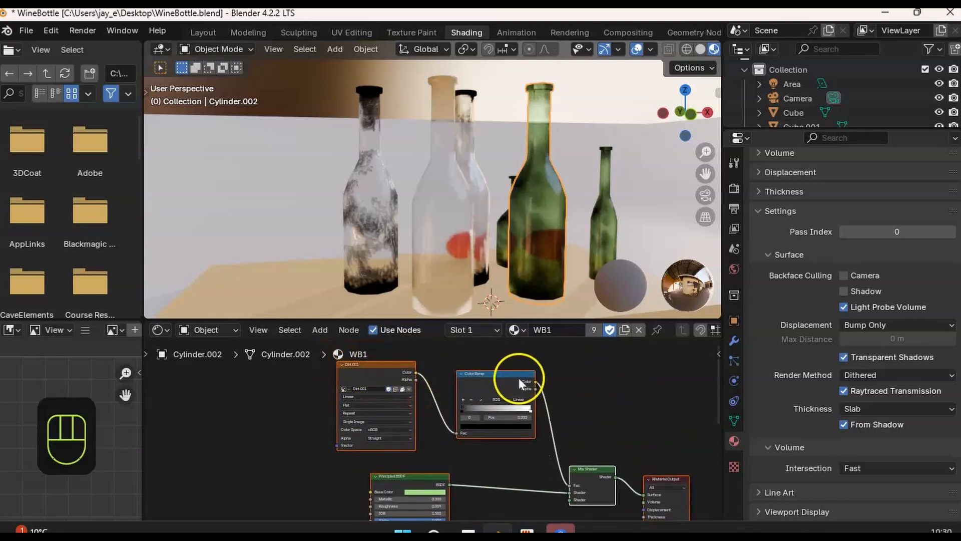
pyautogui.click(441, 226)
pyautogui.keyDown('shift'); pyautogui.hscroll(1, 472, 440); pyautogui.keyUp('shift')
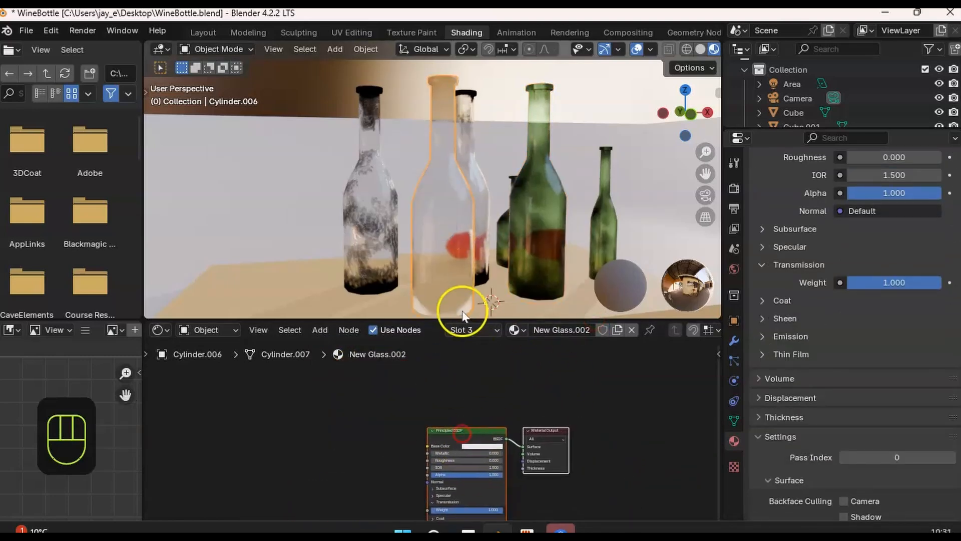
# - Add an Image Texture node to the new glass material and feed its Color into the Principled BSDF's Base Color
pyautogui.moveTo(458, 318); pyautogui.dragTo(461, 276)
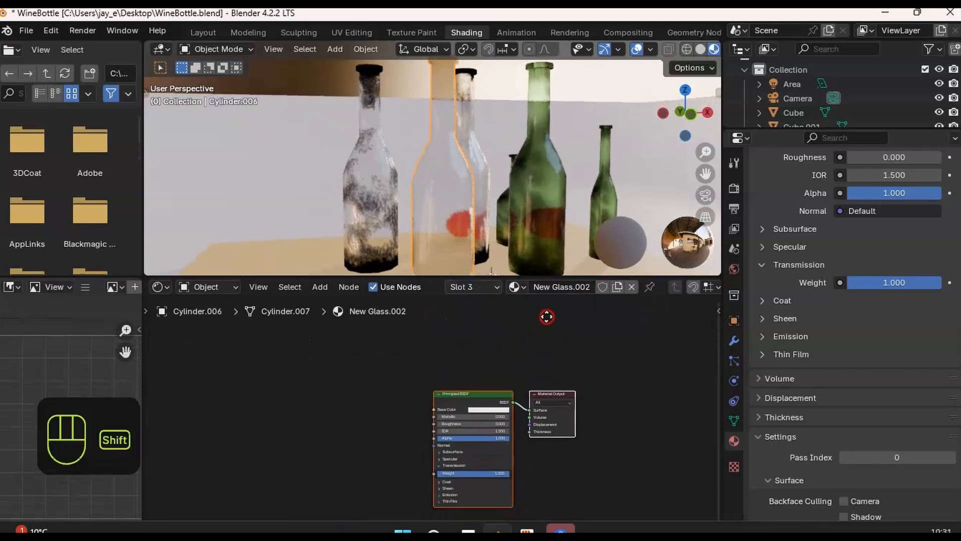
pyautogui.scroll(-1, 502, 203)
pyautogui.moveTo(500, 221); pyautogui.dragTo(502, 197, button='middle')
pyautogui.moveTo(429, 410); pyautogui.dragTo(333, 401)
pyautogui.write('image')
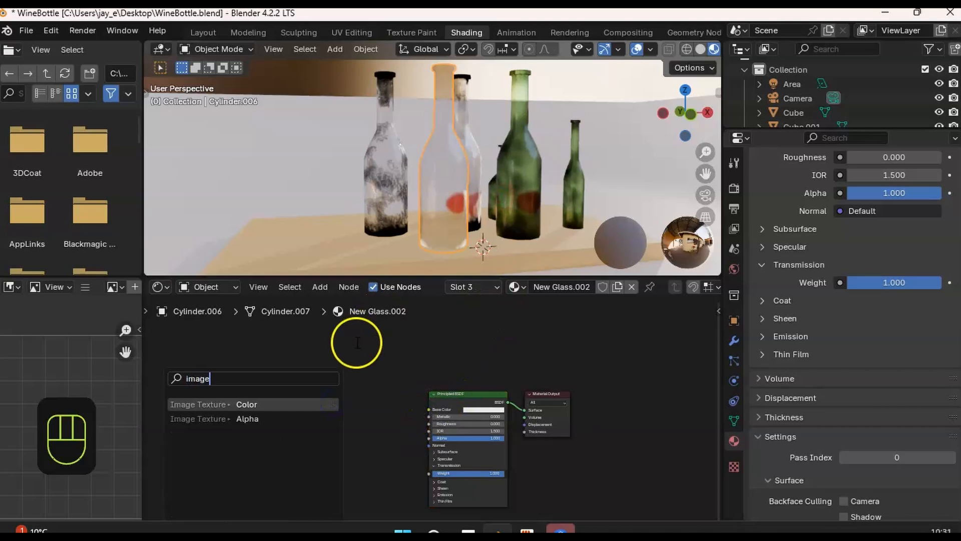
pyautogui.click(246, 404)
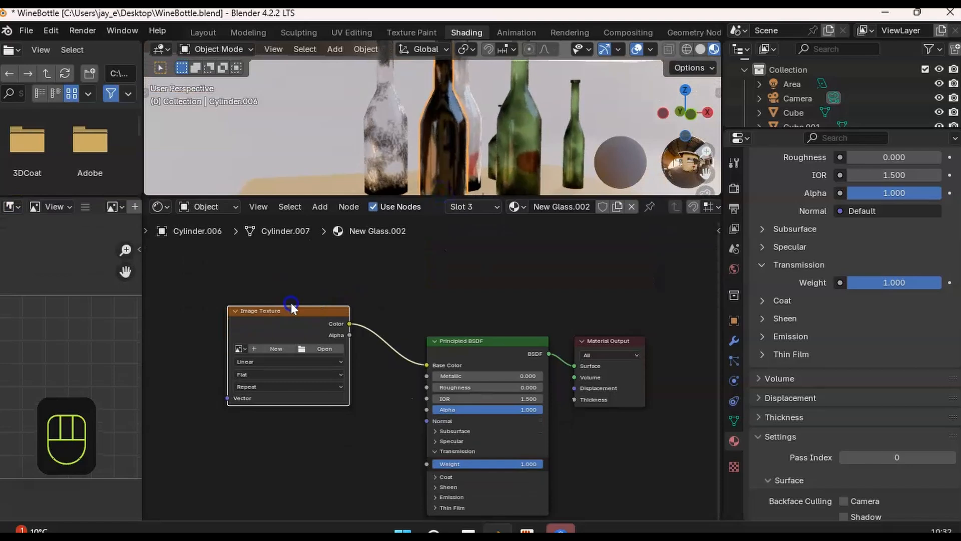
pyautogui.moveTo(291, 307); pyautogui.dragTo(301, 256)
# - Create a new blank image named Dirt at 4096 × 4096 px, filled black with alpha, in the Image Texture node
pyautogui.click(270, 296)
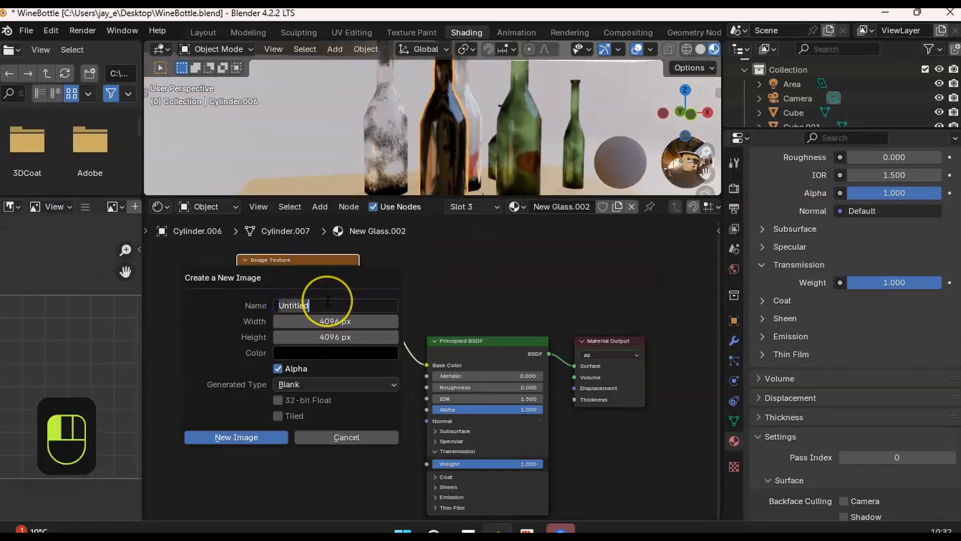
pyautogui.write('Dirt')
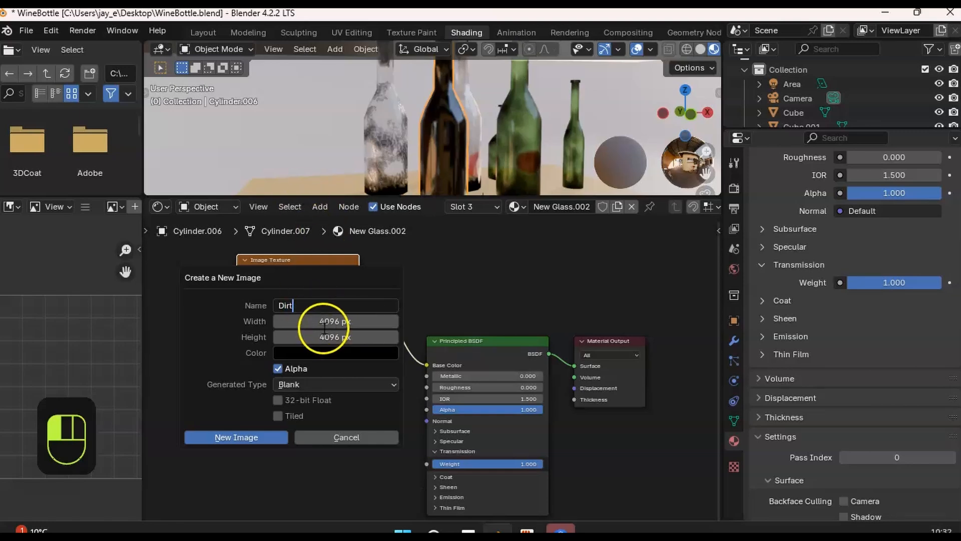
pyautogui.press('Return')
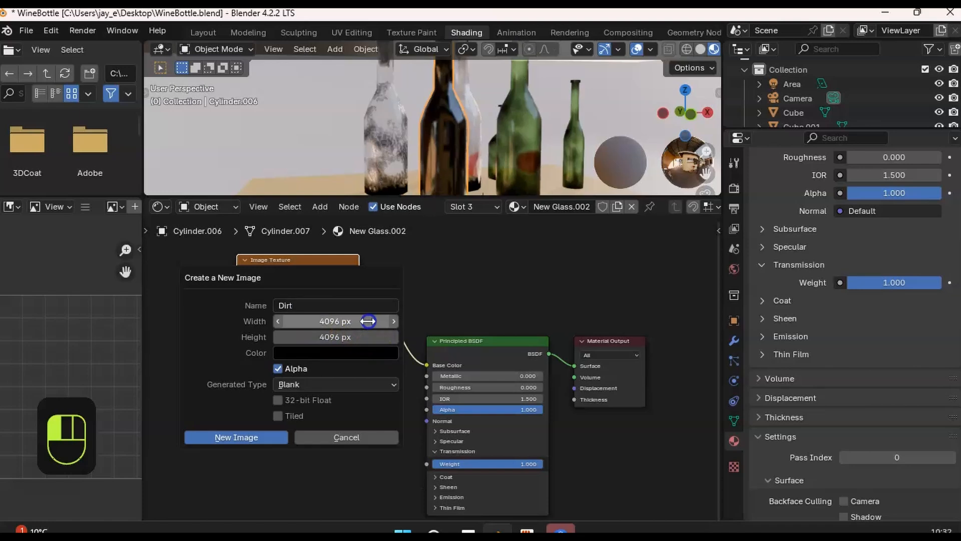
pyautogui.moveTo(360, 322); pyautogui.dragTo(360, 339)
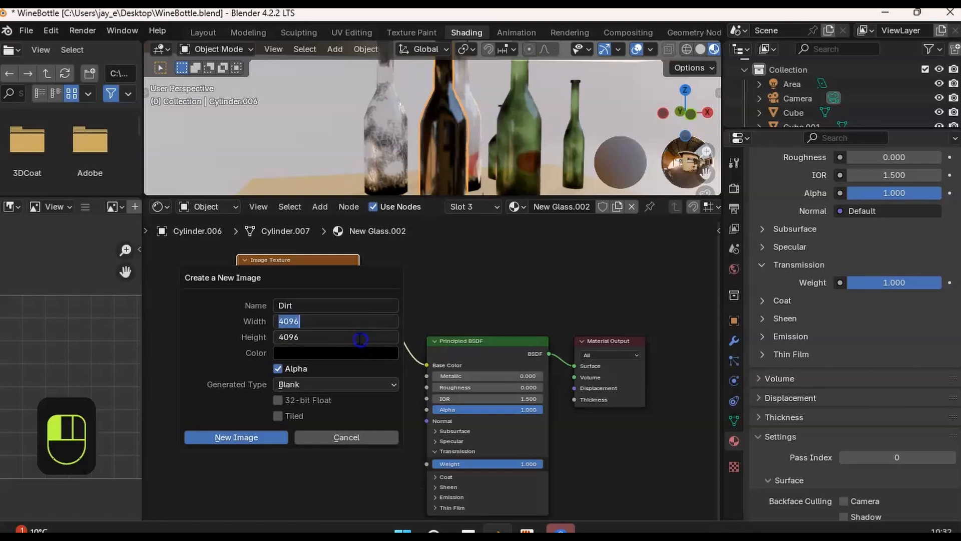
pyautogui.write('4')
pyautogui.click(234, 437)
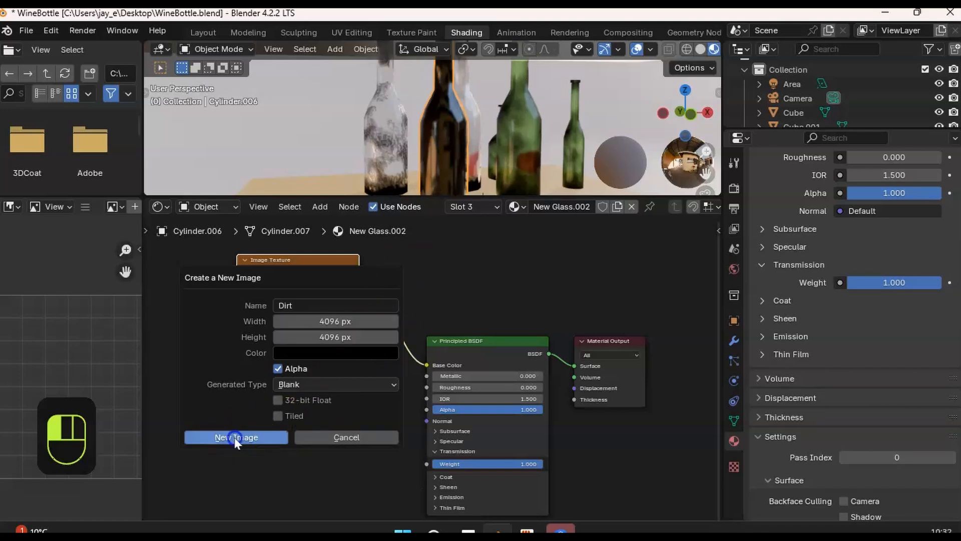
pyautogui.moveTo(307, 271); pyautogui.dragTo(299, 312)
# - Add a Color Ramp node driven by the Dirt image's Color output, placed above the Principled BSDF
pyautogui.moveTo(489, 272); pyautogui.dragTo(464, 304, button='middle')
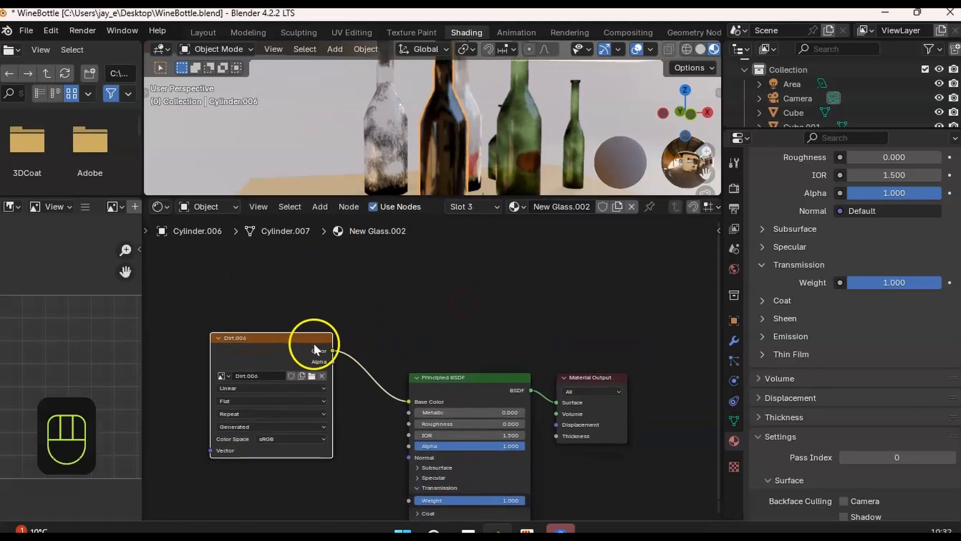
pyautogui.moveTo(333, 350); pyautogui.dragTo(426, 284)
pyautogui.write('color')
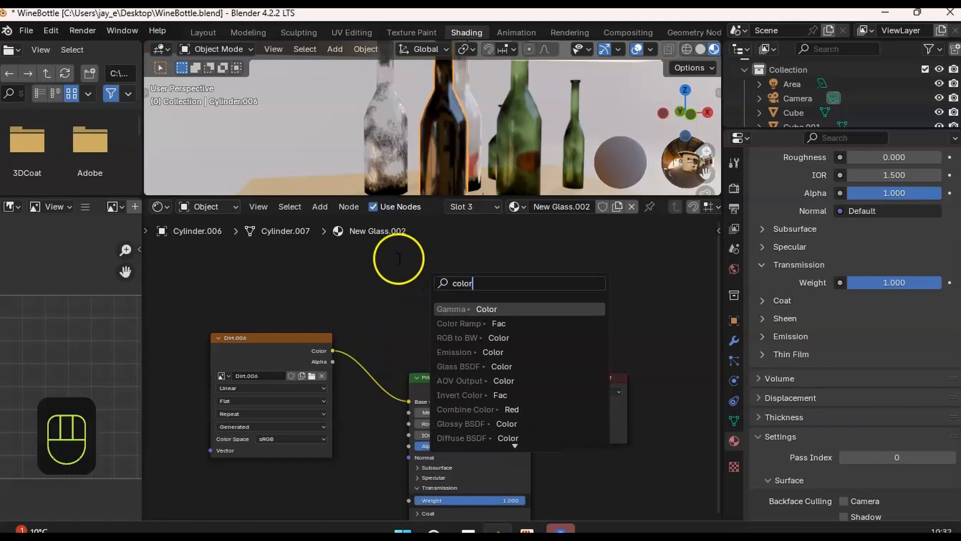
pyautogui.click(483, 323)
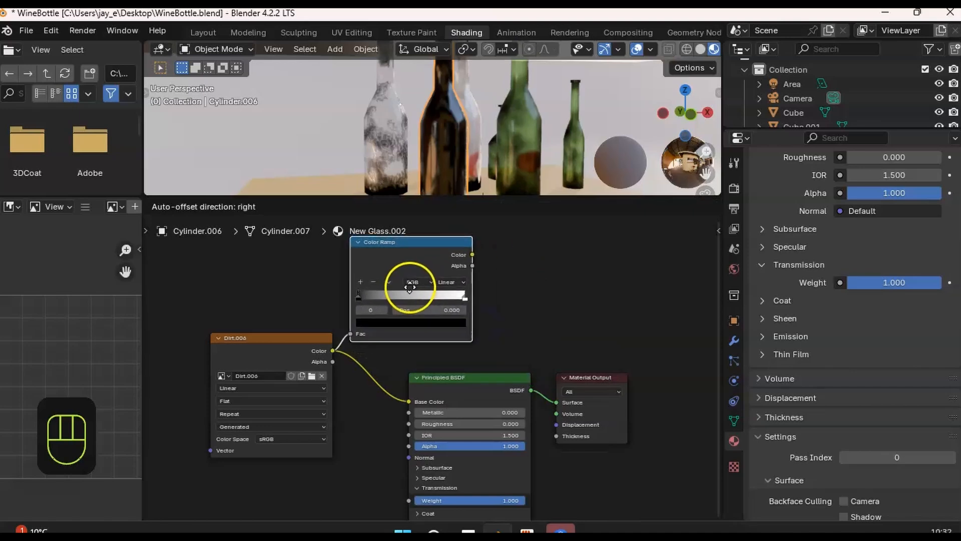
pyautogui.click(516, 299)
# - Make room before the Material Output and add a Mix Shader whose Fac is driven by the Color Ramp's Color output
pyautogui.keyDown('ctrl'); pyautogui.hscroll(5, 545, 318); pyautogui.keyUp('ctrl')
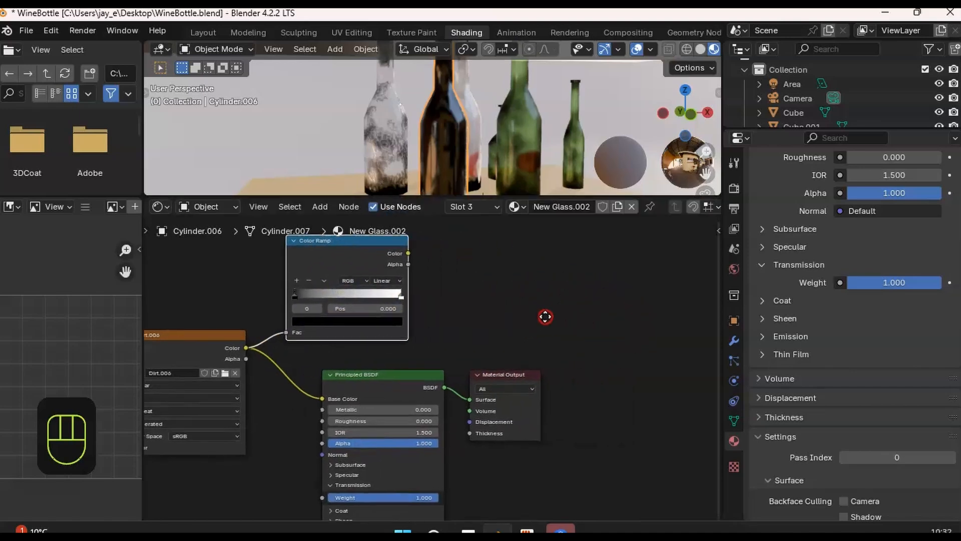
pyautogui.moveTo(472, 378); pyautogui.dragTo(635, 364)
pyautogui.moveTo(425, 278); pyautogui.dragTo(430, 291, button='middle')
pyautogui.moveTo(392, 269); pyautogui.dragTo(496, 307)
pyautogui.write('mix')
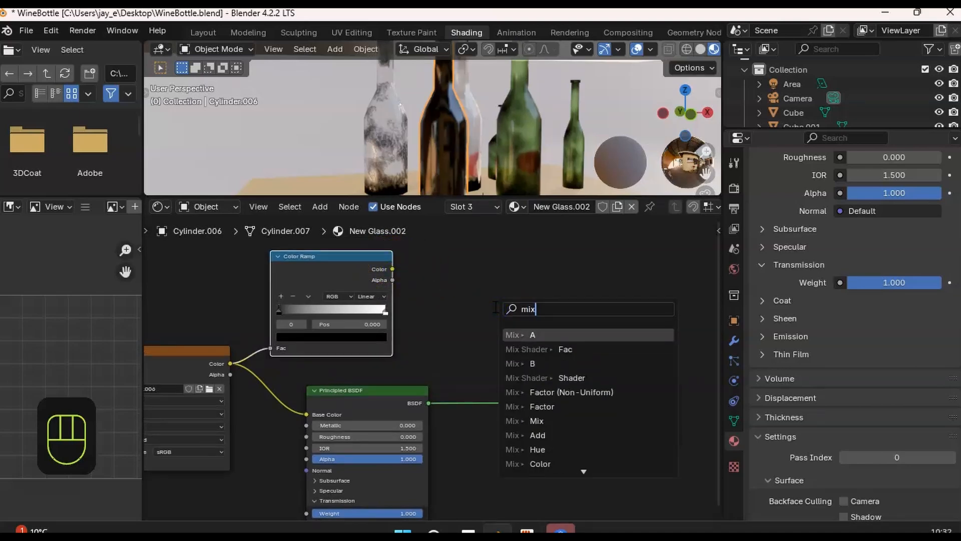
pyautogui.click(551, 349)
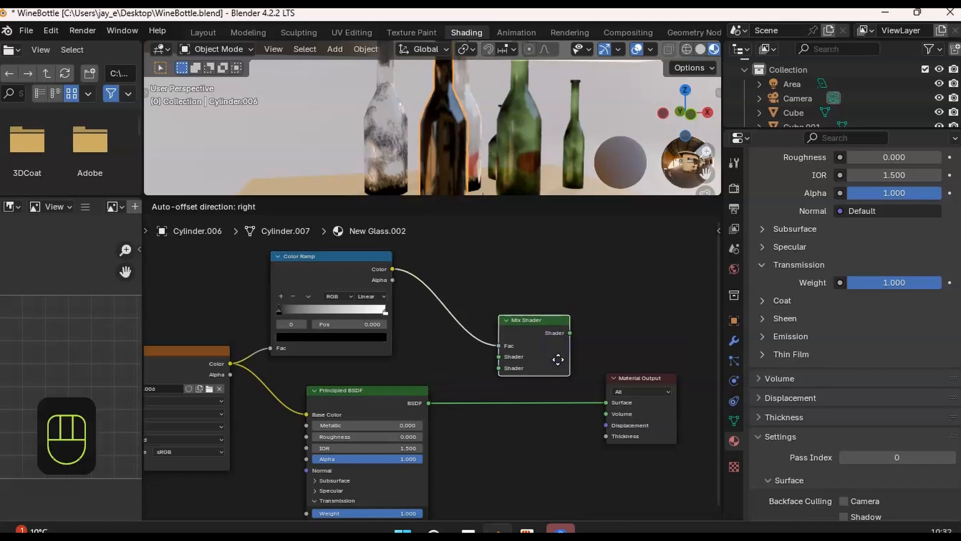
pyautogui.click(577, 382)
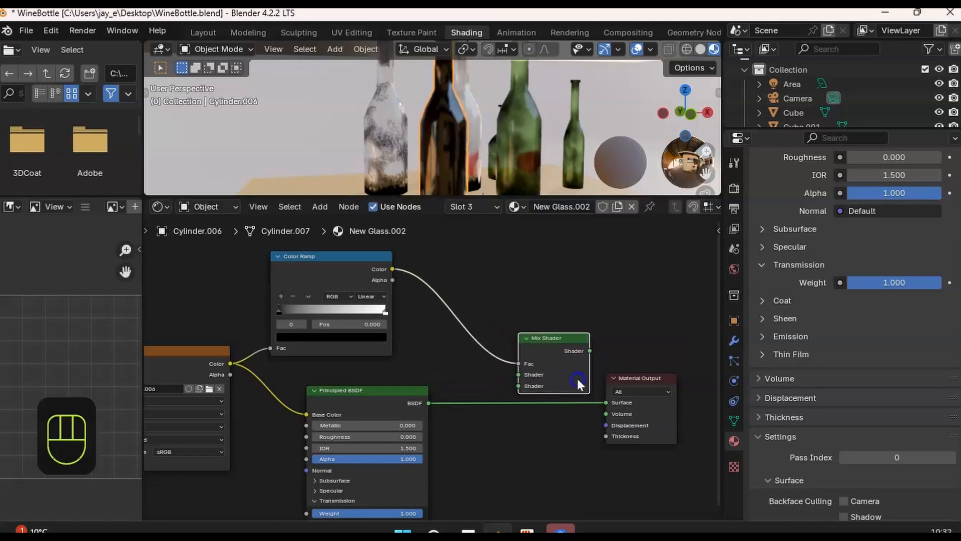
# - Connect the Principled BSDF to the Mix Shader's first Shader input and the Mix Shader to the Material Output's Surface
pyautogui.click(440, 402)
pyautogui.moveTo(512, 379); pyautogui.dragTo(515, 376)
pyautogui.moveTo(591, 351); pyautogui.dragTo(606, 403)
# - Disconnect the Dirt image's Color from the Principled BSDF's Base Color
pyautogui.moveTo(393, 345); pyautogui.dragTo(466, 339, button='middle')
pyautogui.moveTo(471, 155); pyautogui.dragTo(455, 167, button='middle')
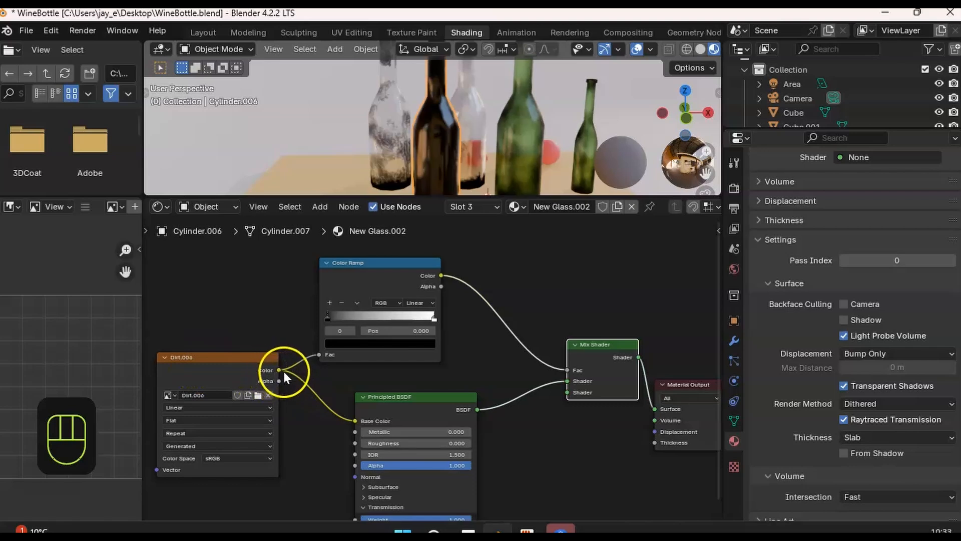
pyautogui.moveTo(352, 419); pyautogui.dragTo(333, 432)
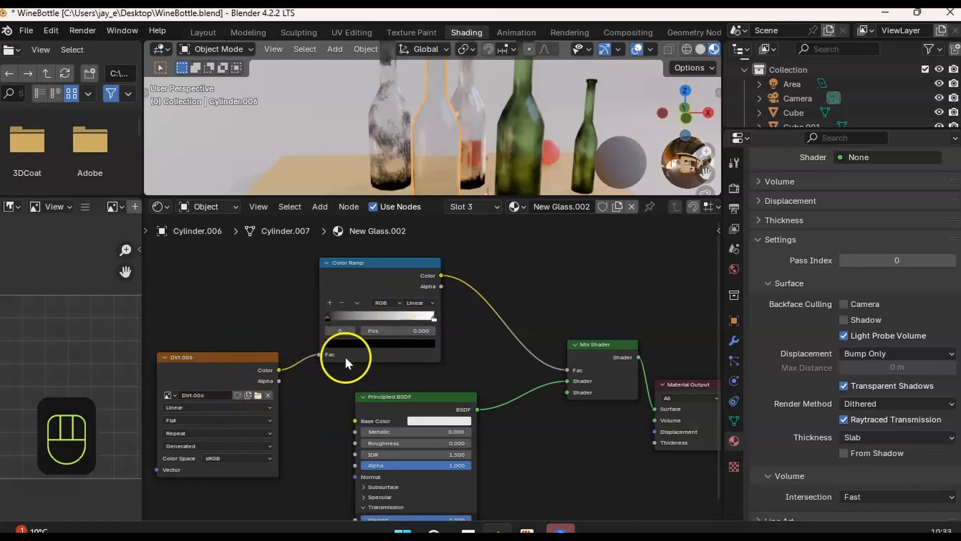
pyautogui.moveTo(635, 291); pyautogui.dragTo(599, 284, button='middle')
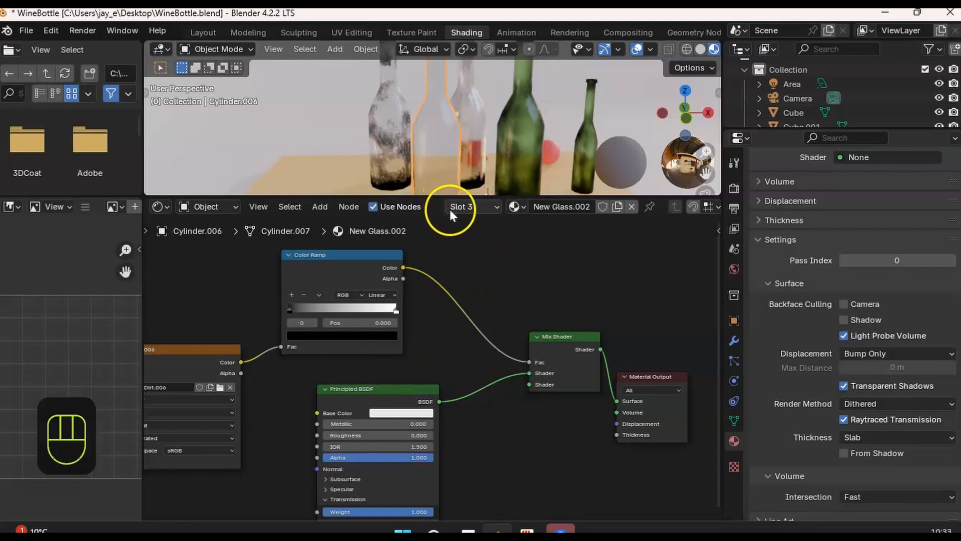
pyautogui.moveTo(438, 196); pyautogui.dragTo(438, 246)
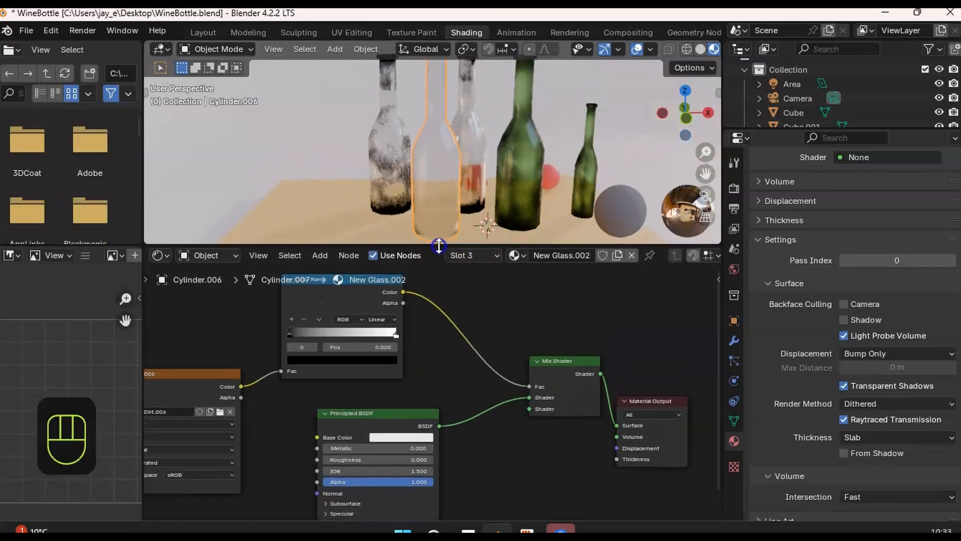
pyautogui.moveTo(374, 335); pyautogui.dragTo(371, 362, button='middle')
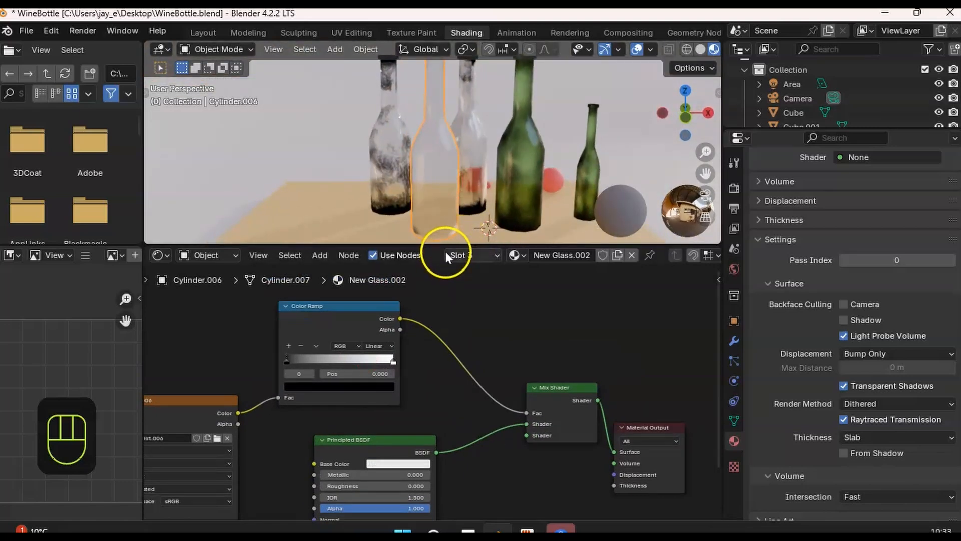
# - Make the Dirt image node active and switch to the Texture Paint workspace for the new glass bottle
pyautogui.click(411, 31)
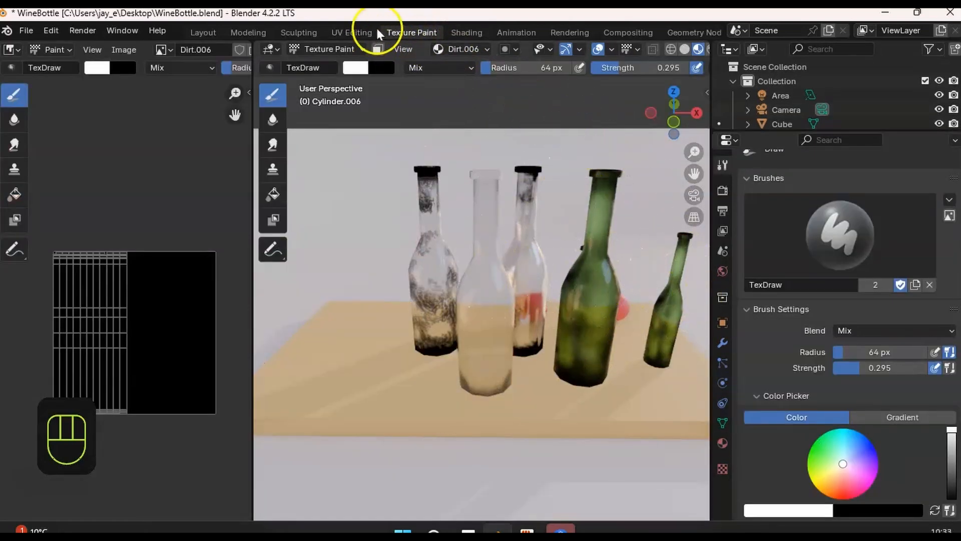
pyautogui.click(208, 33)
pyautogui.click(466, 32)
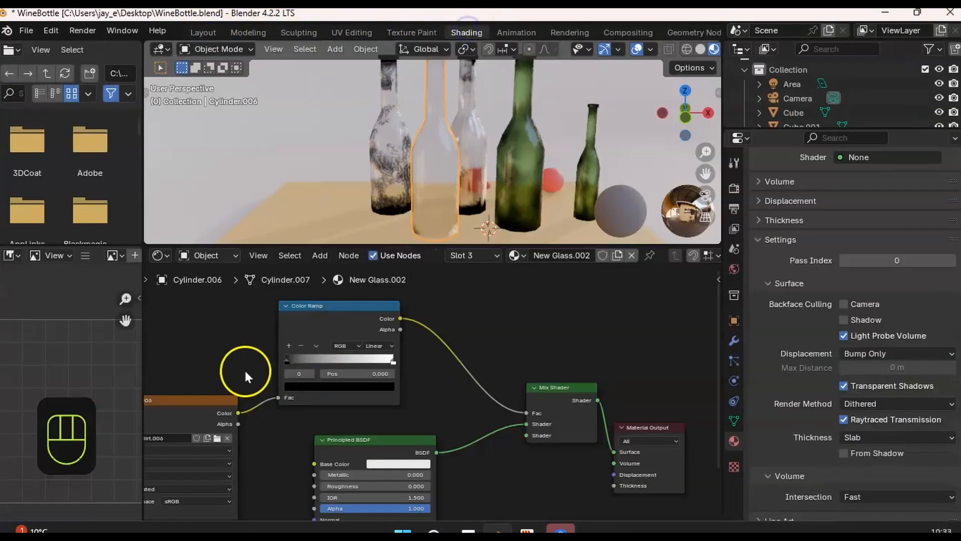
pyautogui.moveTo(185, 408); pyautogui.dragTo(216, 387, button='middle')
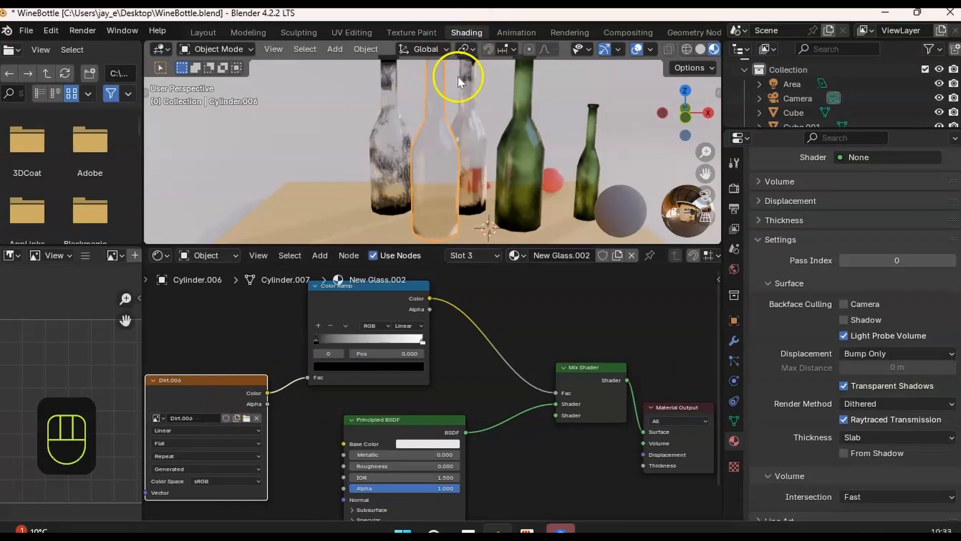
pyautogui.click(418, 33)
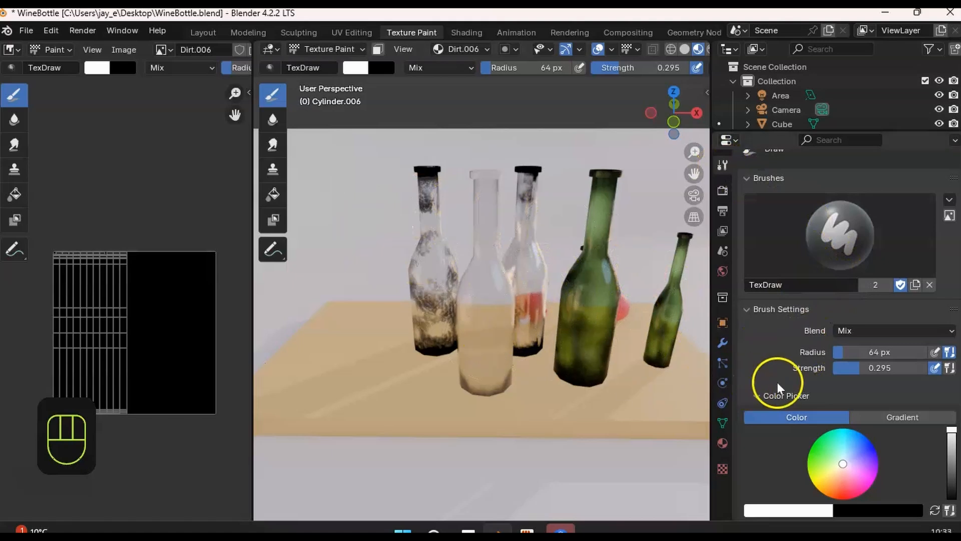
# - Collapse the brush's Texture settings and open the properties of its Texture Mask texture, Texture.001
pyautogui.scroll(-3, 821, 286)
pyautogui.scroll(-8, 821, 284)
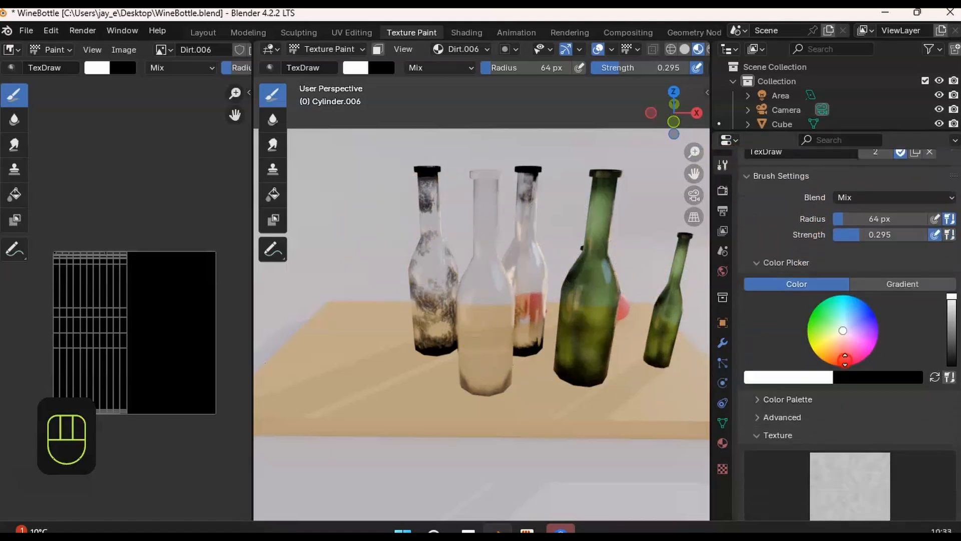
pyautogui.click(761, 294)
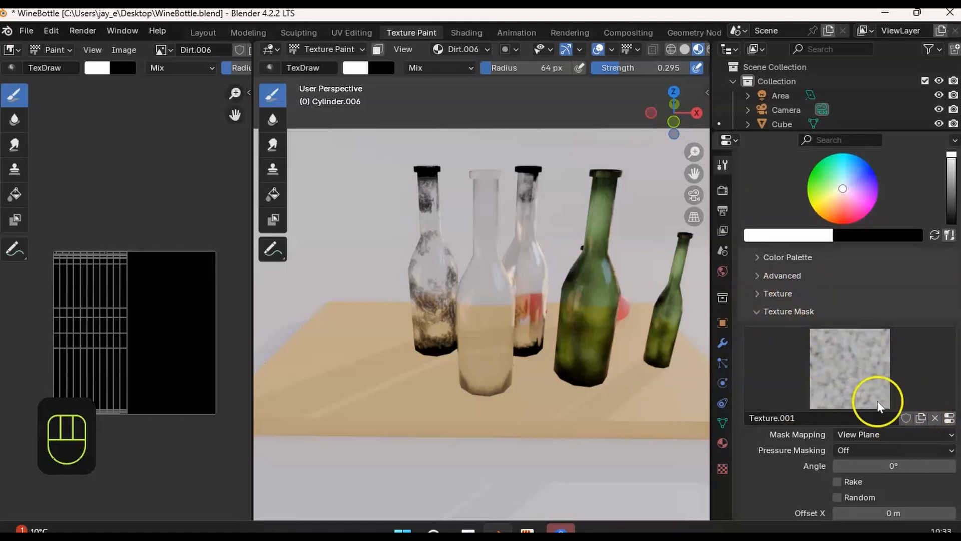
pyautogui.scroll(-1, 874, 407)
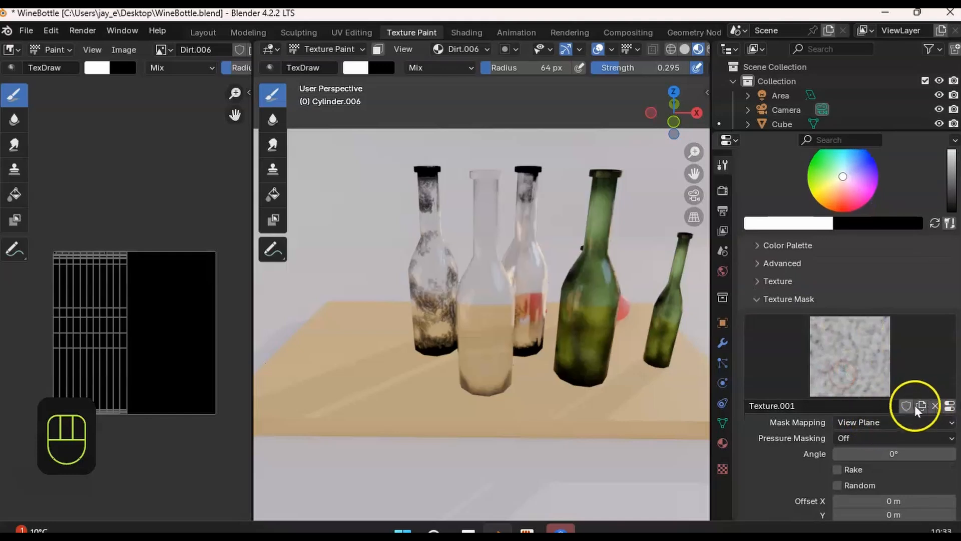
pyautogui.click(949, 407)
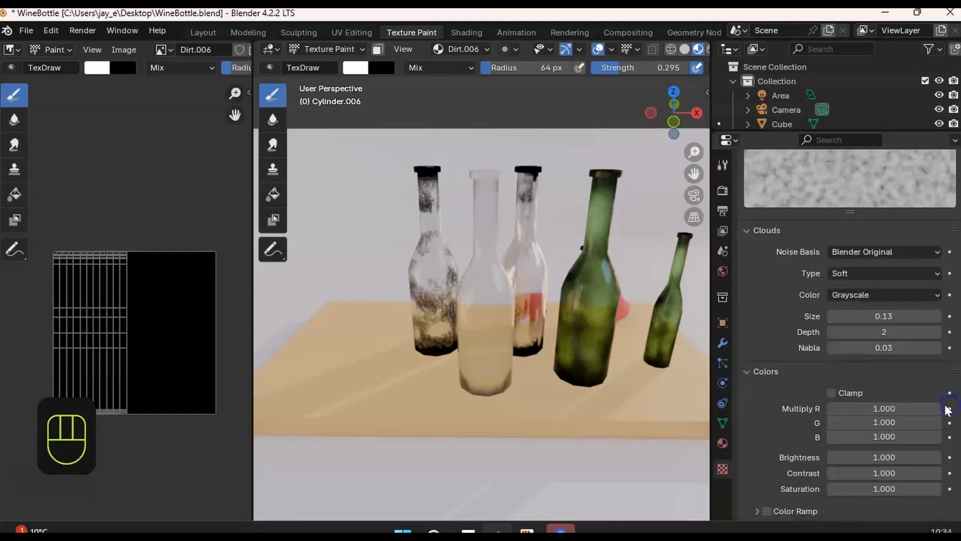
pyautogui.scroll(6, 881, 345)
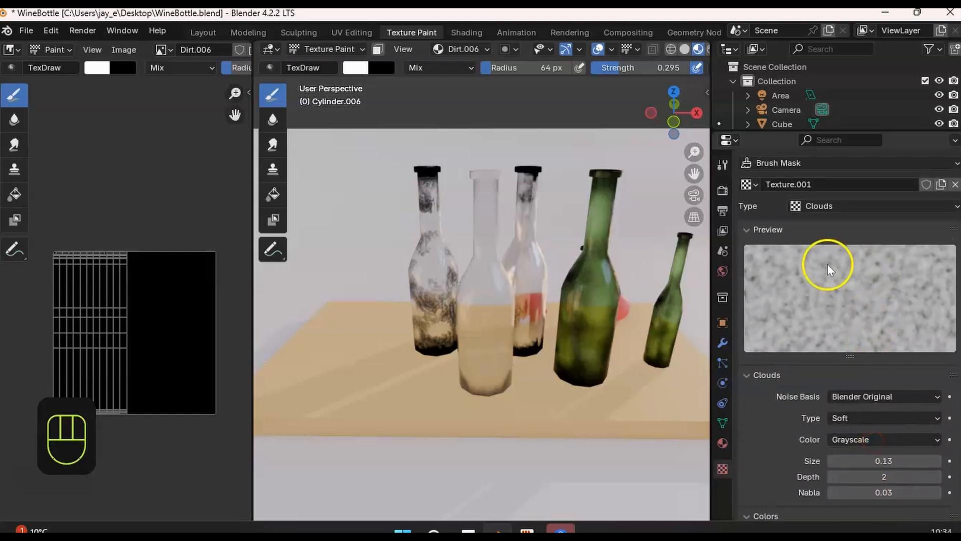
# - Try Image or Movie as the brush mask's texture type and return it to Clouds
pyautogui.click(834, 205)
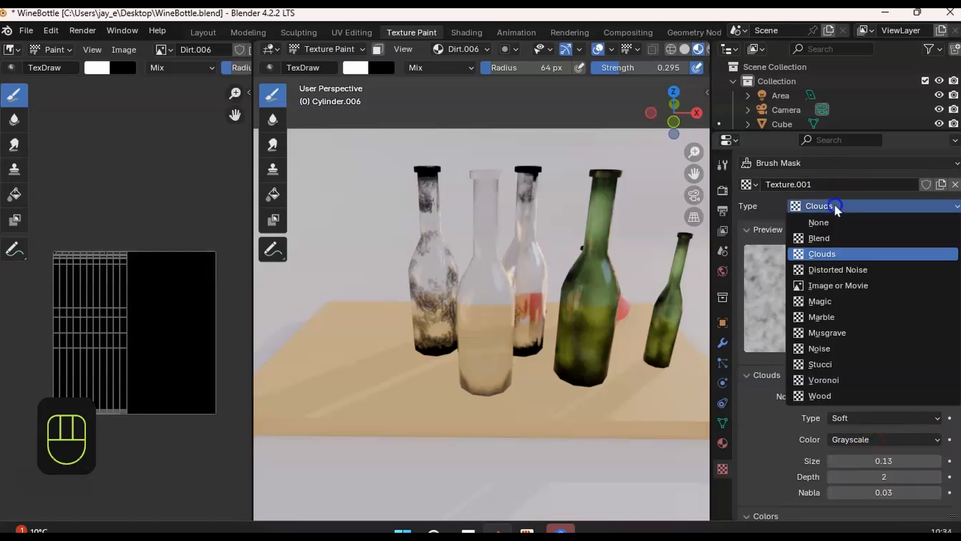
pyautogui.click(835, 283)
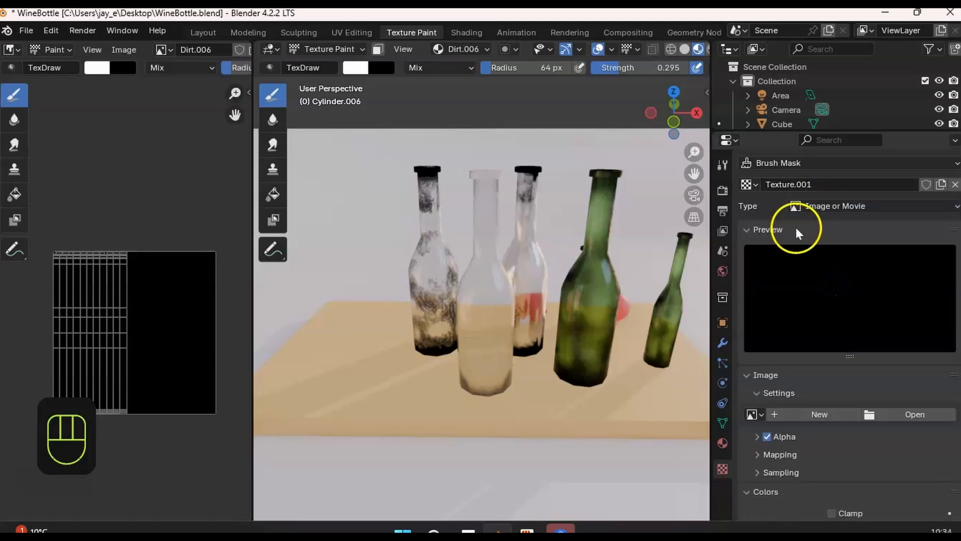
pyautogui.click(895, 205)
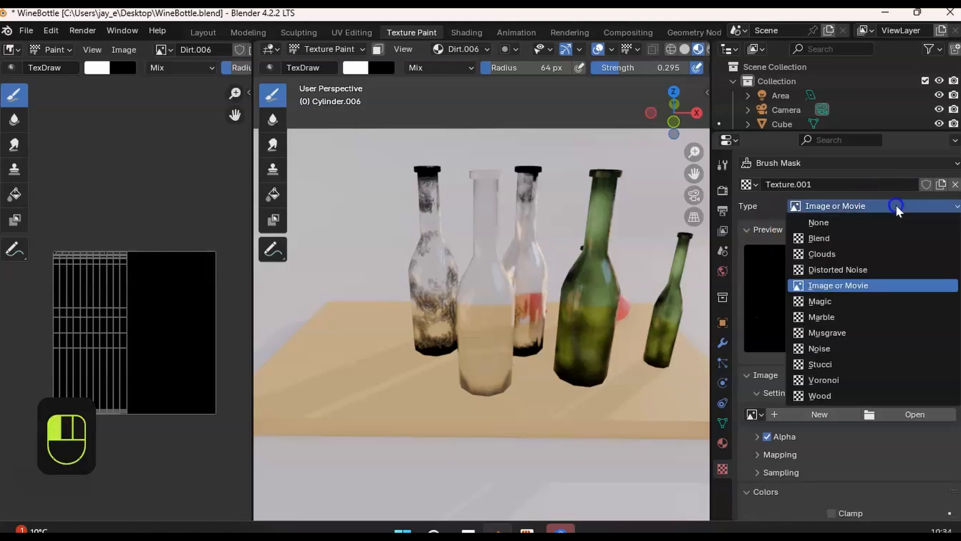
pyautogui.click(832, 254)
# - Set the paint brush radius to 85 px and paint a dirt patch on the front of the new glass bottle
pyautogui.scroll(-3, 855, 353)
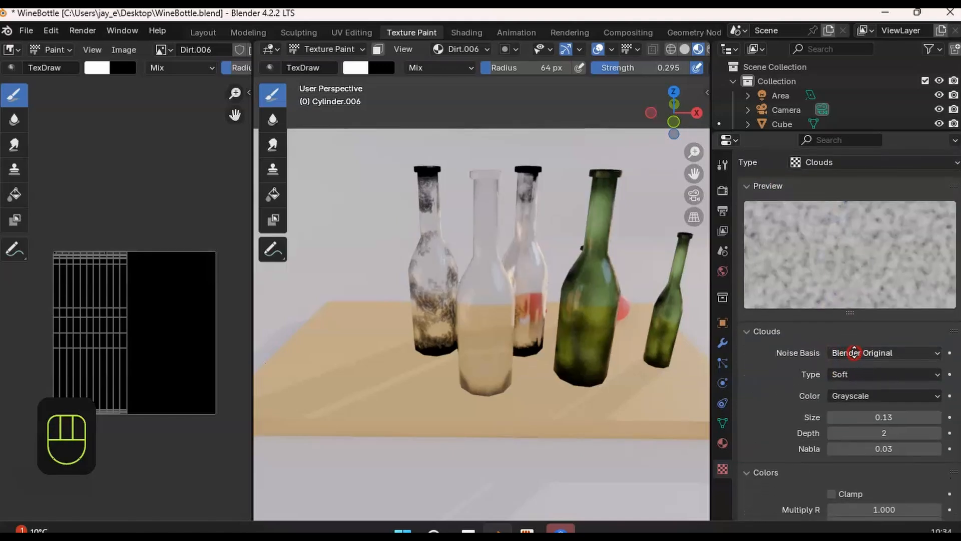
pyautogui.scroll(-2, 852, 381)
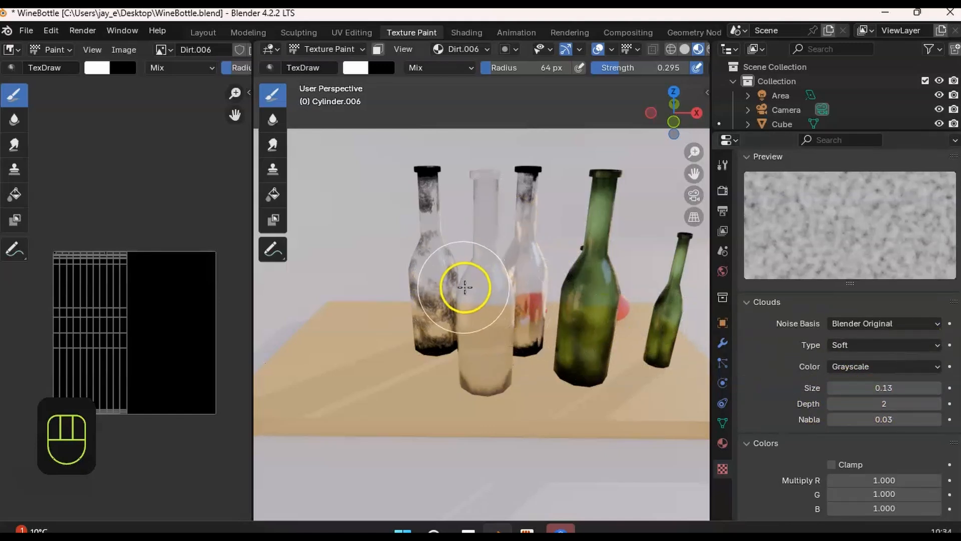
pyautogui.press('f')
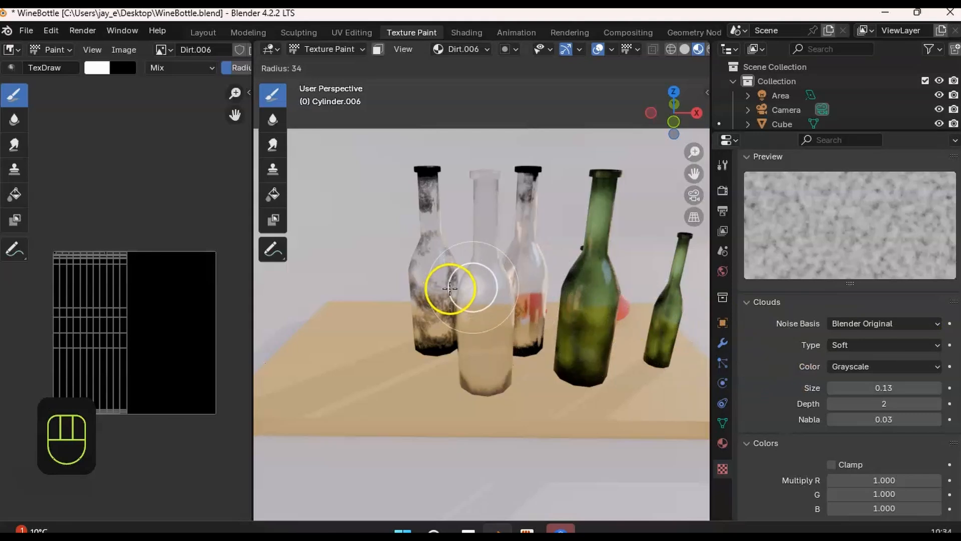
pyautogui.click(450, 288)
pyautogui.moveTo(488, 330)
pyautogui.keyDown('ctrl'); pyautogui.mouseDown(button='middle')
pyautogui.moveTo(496, 287)
pyautogui.moveTo(510, 288)
pyautogui.moveTo(479, 296)
pyautogui.mouseUp(button='middle'); pyautogui.keyUp('ctrl')
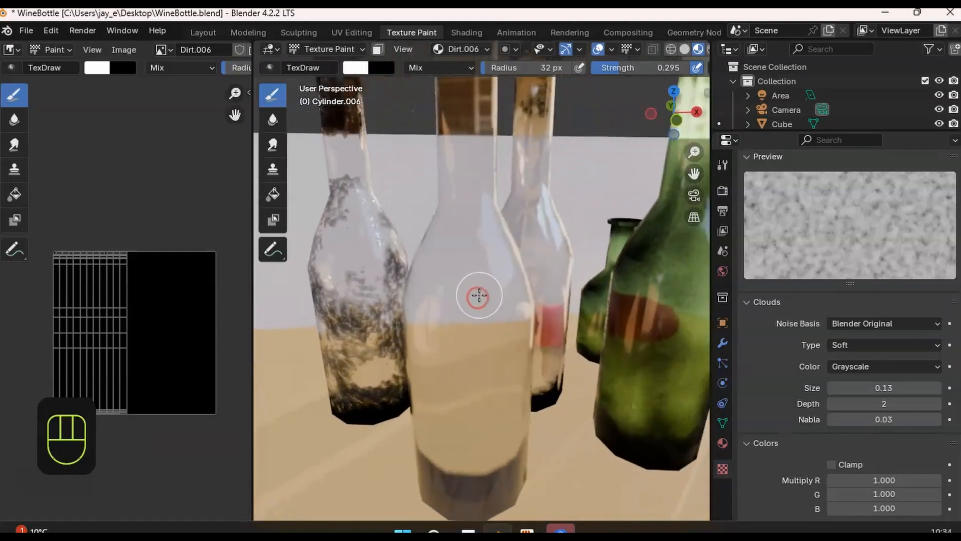
pyautogui.press('f')
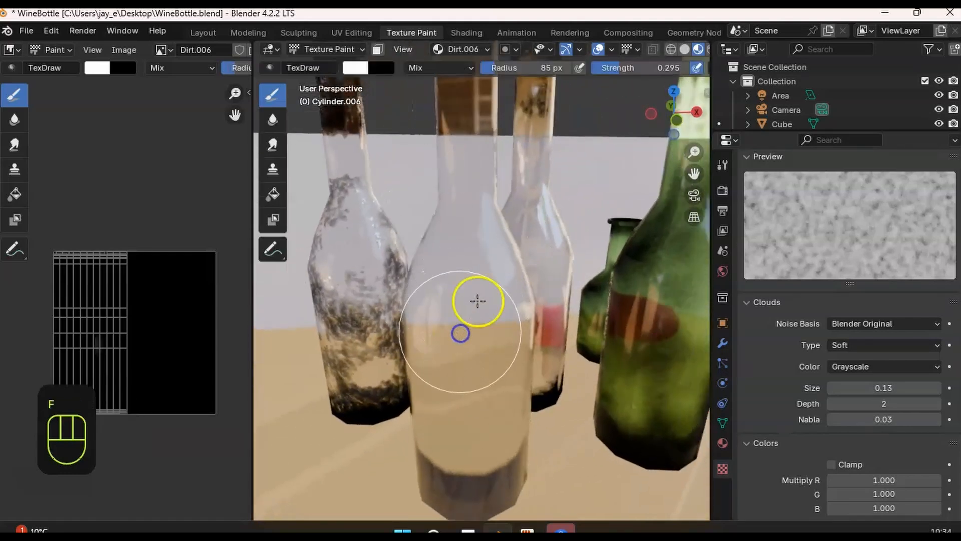
pyautogui.click(470, 299)
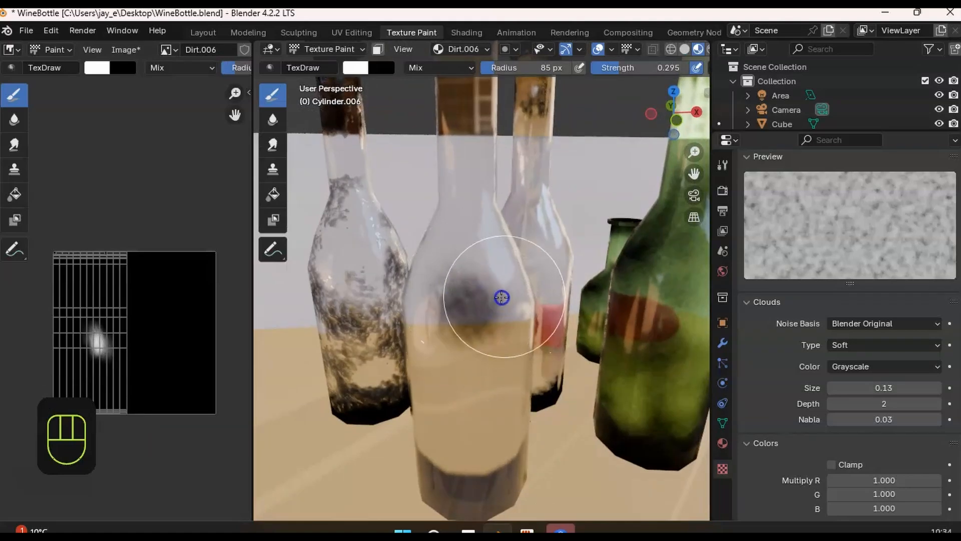
# - Partly erase the painted dirt patch on the bottle's front with inverted brush strokes
pyautogui.moveTo(463, 344)
pyautogui.mouseDown(button='middle')
pyautogui.moveTo(475, 313)
pyautogui.moveTo(489, 313)
pyautogui.moveTo(462, 308)
pyautogui.mouseUp(button='middle')
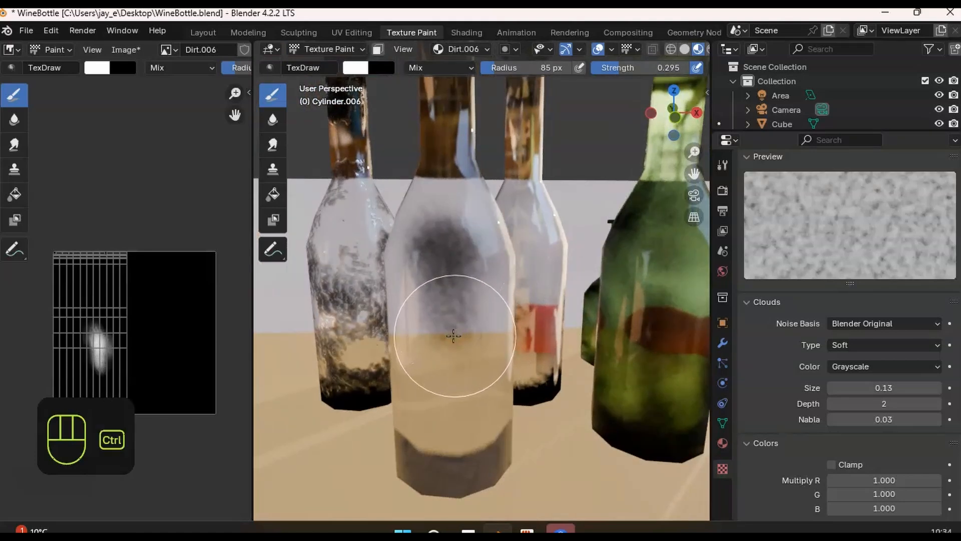
pyautogui.keyDown('ctrl'); pyautogui.moveTo(420, 282); pyautogui.dragTo(459, 263); pyautogui.keyUp('ctrl')
pyautogui.moveTo(466, 300)
pyautogui.mouseDown(button='middle')
pyautogui.moveTo(459, 292)
pyautogui.moveTo(487, 287)
pyautogui.mouseUp(button='middle')
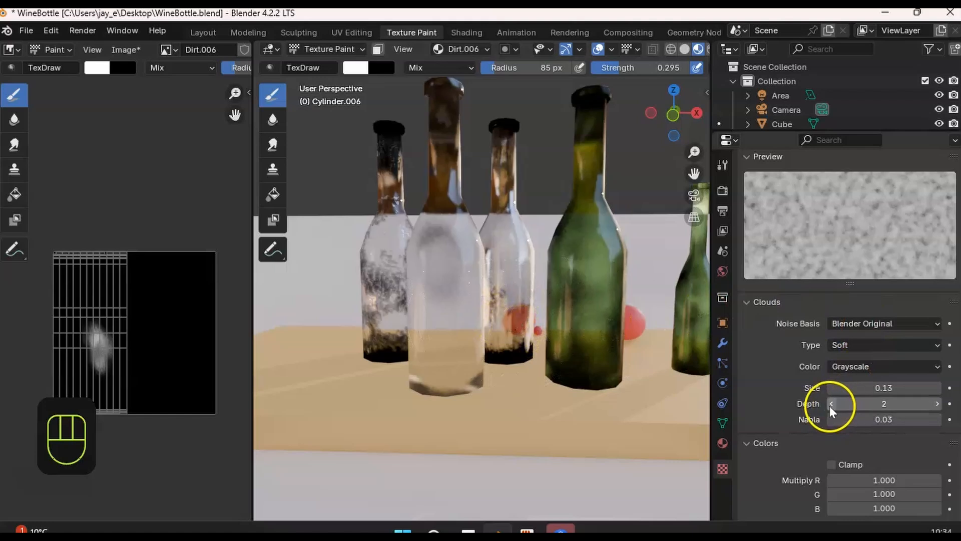
# - Set the Clouds mask texture's Depth to 8 and paint a test dirt patch on the bottle's lower body
pyautogui.keyDown('ctrl'); pyautogui.moveTo(457, 303); pyautogui.dragTo(463, 273, button='middle'); pyautogui.keyUp('ctrl')
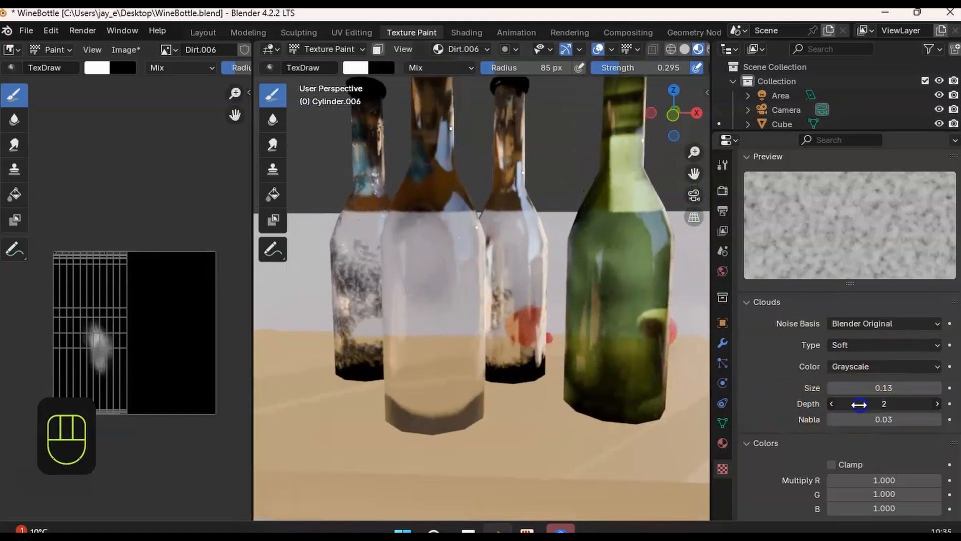
pyautogui.moveTo(423, 316)
pyautogui.mouseDown()
pyautogui.moveTo(431, 337)
pyautogui.moveTo(458, 322)
pyautogui.moveTo(431, 288)
pyautogui.mouseUp()
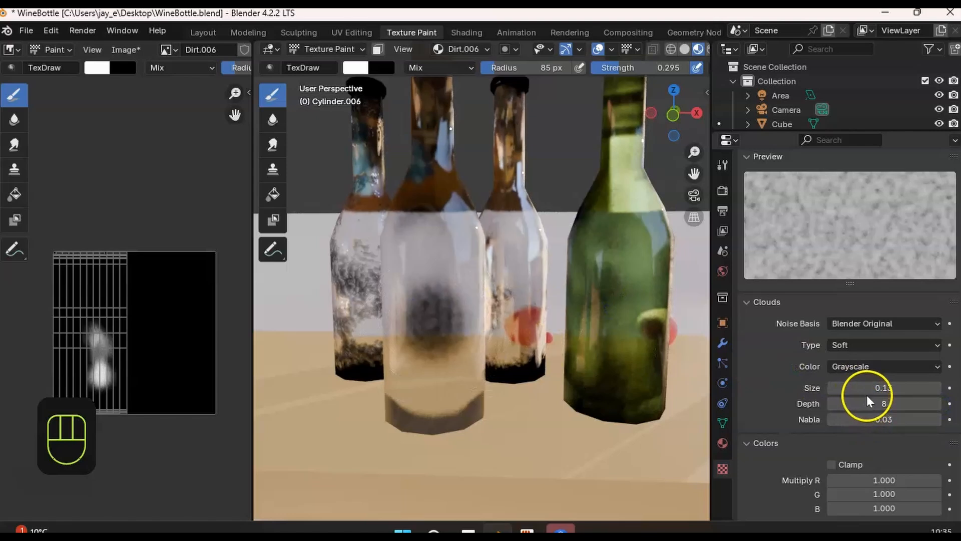
# - Try the Hard noise type for the Clouds mask with a test stroke and return it to Soft
pyautogui.click(869, 345)
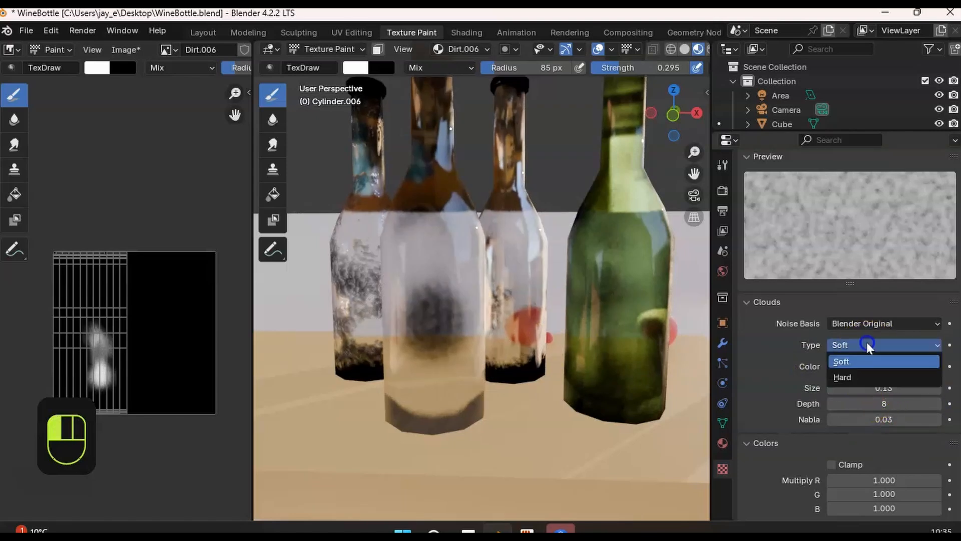
pyautogui.click(854, 376)
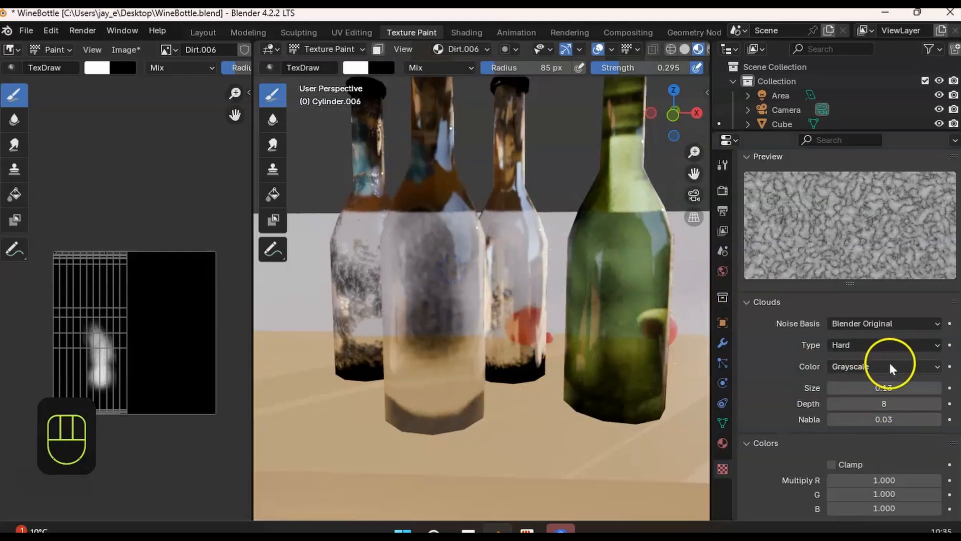
pyautogui.click(869, 345)
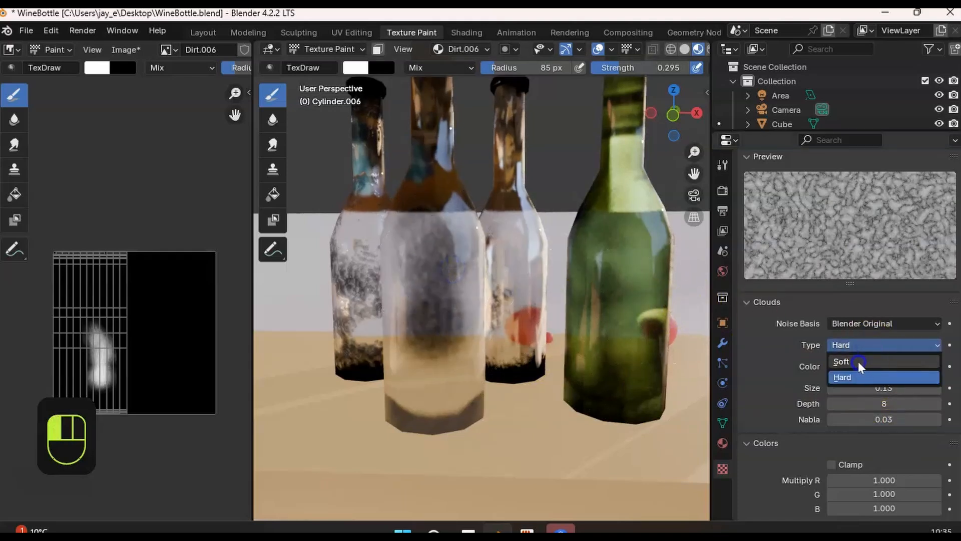
pyautogui.click(859, 362)
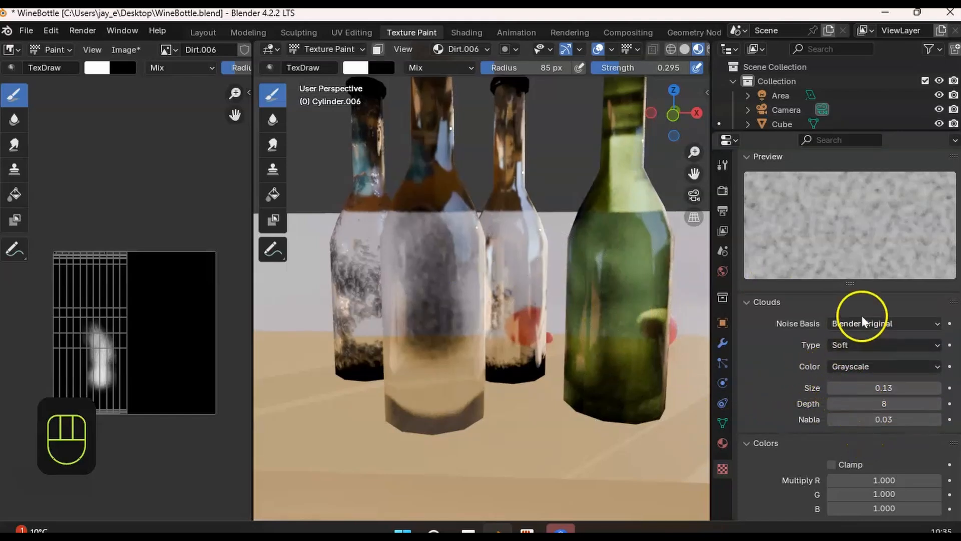
# - Try a Clouds Size of 0.90 and paint a test dirt stroke around the side of the bottle's lower body
pyautogui.moveTo(860, 388); pyautogui.dragTo(924, 386)
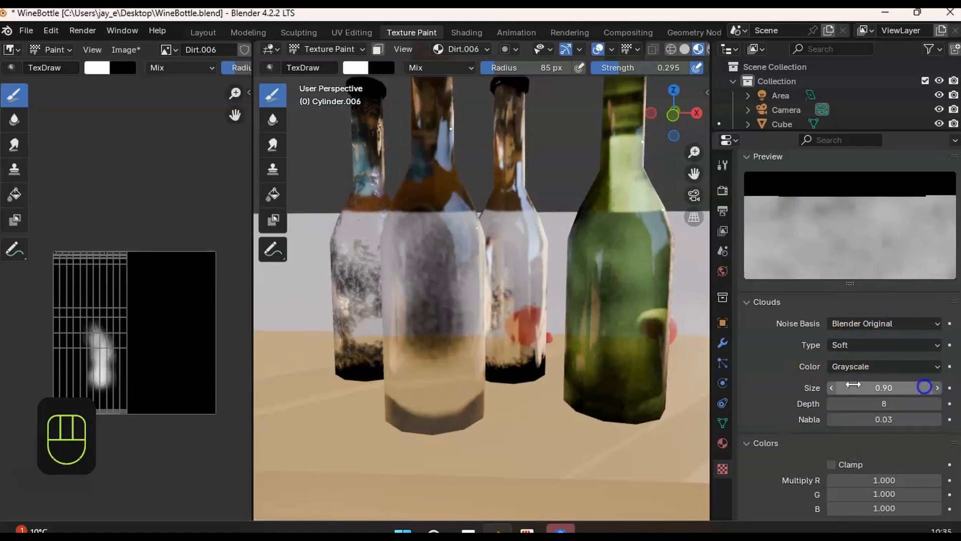
pyautogui.scroll(-3, 455, 283)
pyautogui.moveTo(456, 282)
pyautogui.mouseDown(button='middle')
pyautogui.moveTo(553, 281)
pyautogui.moveTo(549, 249)
pyautogui.moveTo(557, 274)
pyautogui.moveTo(526, 266)
pyautogui.moveTo(563, 318)
pyautogui.mouseUp(button='middle')
pyautogui.moveTo(555, 314)
pyautogui.mouseDown()
pyautogui.moveTo(545, 281)
pyautogui.moveTo(576, 326)
pyautogui.moveTo(665, 313)
pyautogui.mouseUp()
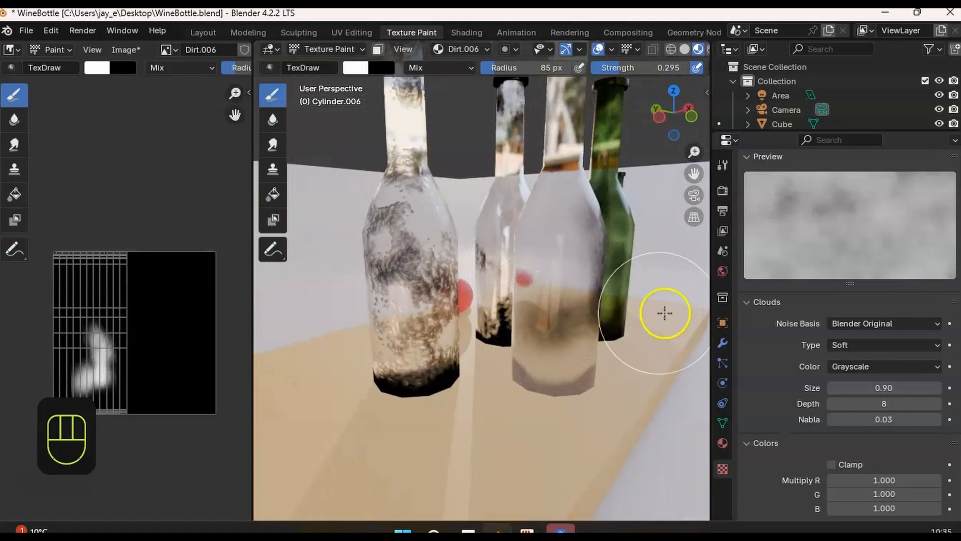
# - Set the Clouds Size to 0.33 and paint a test dirt patch on the bottle's upper body
pyautogui.click(885, 387)
pyautogui.moveTo(885, 388)
pyautogui.mouseDown()
pyautogui.moveTo(824, 387)
pyautogui.moveTo(902, 389)
pyautogui.mouseUp()
pyautogui.moveTo(554, 228); pyautogui.dragTo(547, 242)
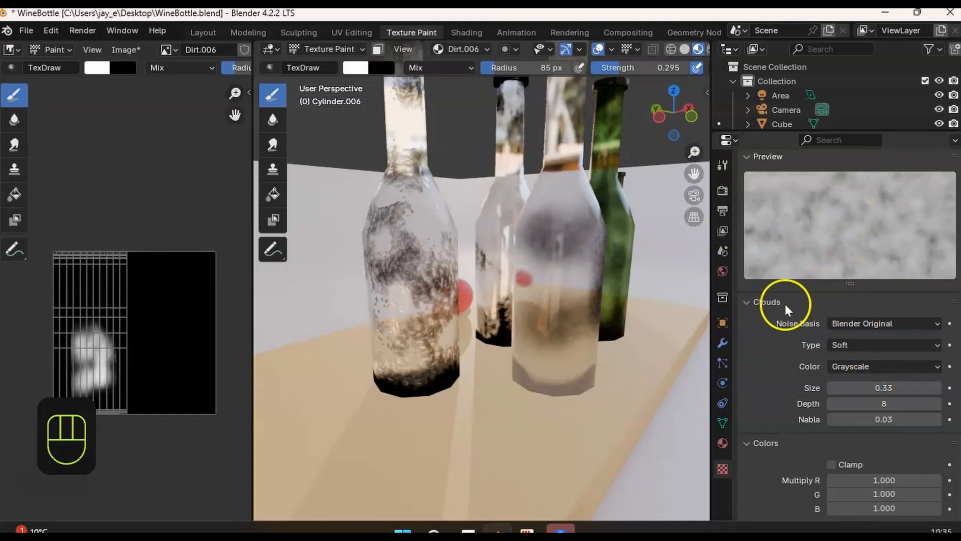
# - Fill the bottle's entire dirt mask with white using the Fill tool
pyautogui.moveTo(584, 247); pyautogui.dragTo(516, 261, button='middle')
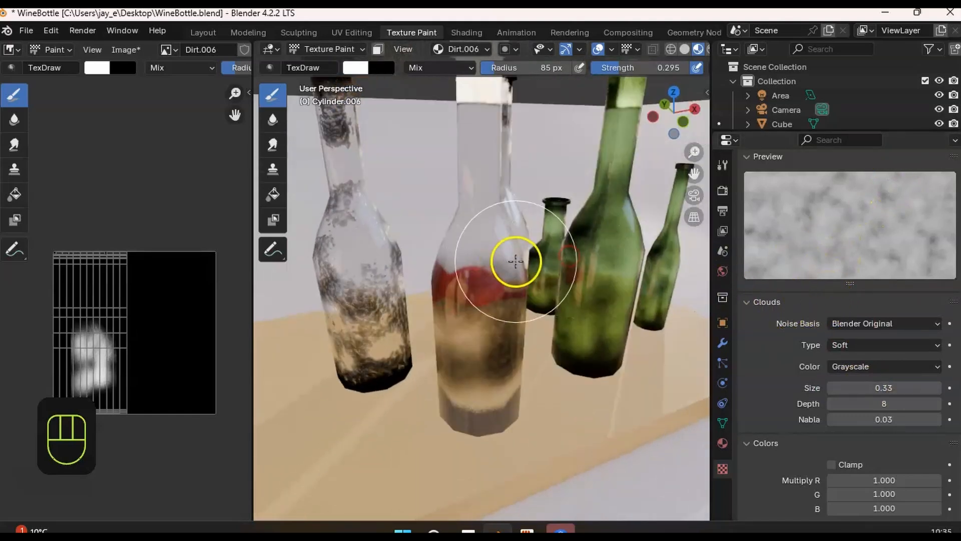
pyautogui.moveTo(544, 292)
pyautogui.keyDown('shift'); pyautogui.mouseDown(button='middle')
pyautogui.moveTo(530, 286)
pyautogui.moveTo(539, 286)
pyautogui.mouseUp(button='middle'); pyautogui.keyUp('shift')
pyautogui.keyDown('shift'); pyautogui.moveTo(400, 239); pyautogui.dragTo(320, 189, button='middle'); pyautogui.keyUp('shift')
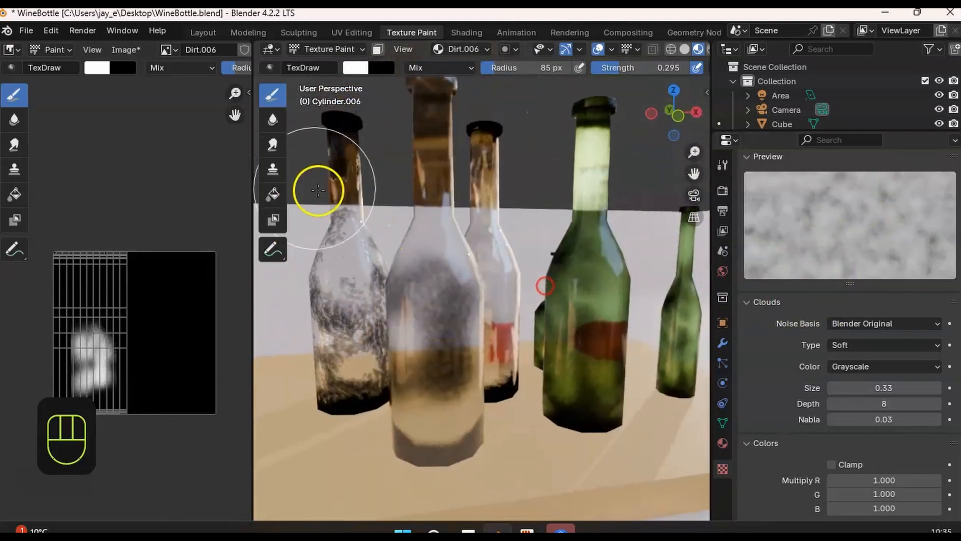
pyautogui.click(275, 195)
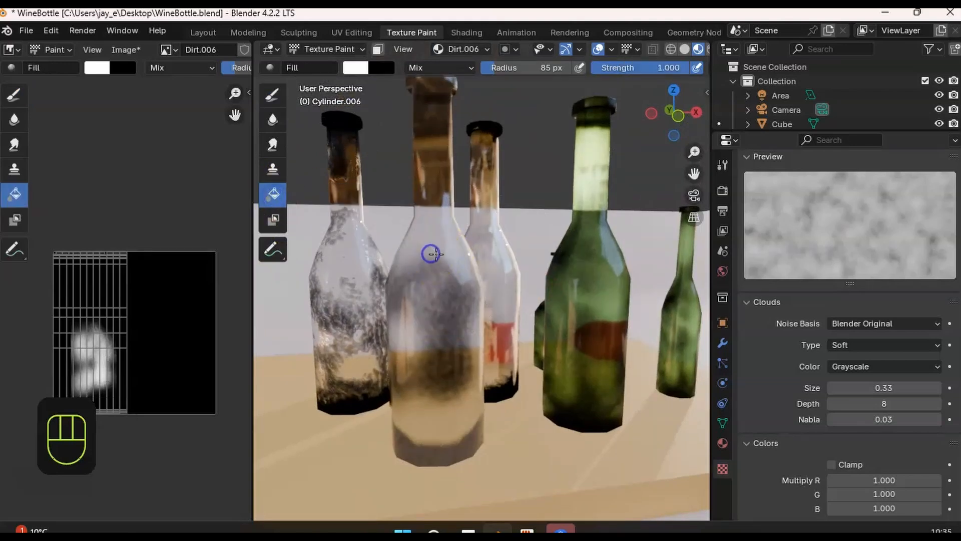
pyautogui.click(431, 310)
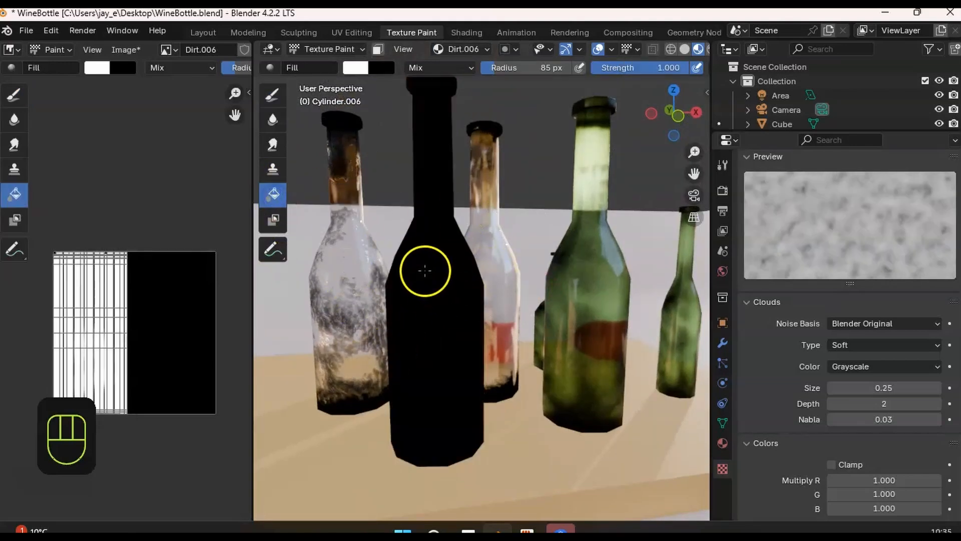
# - Return to the Draw brush and erase dirt from the front of the bottle's neck, shoulder and body with inverted strokes
pyautogui.click(269, 98)
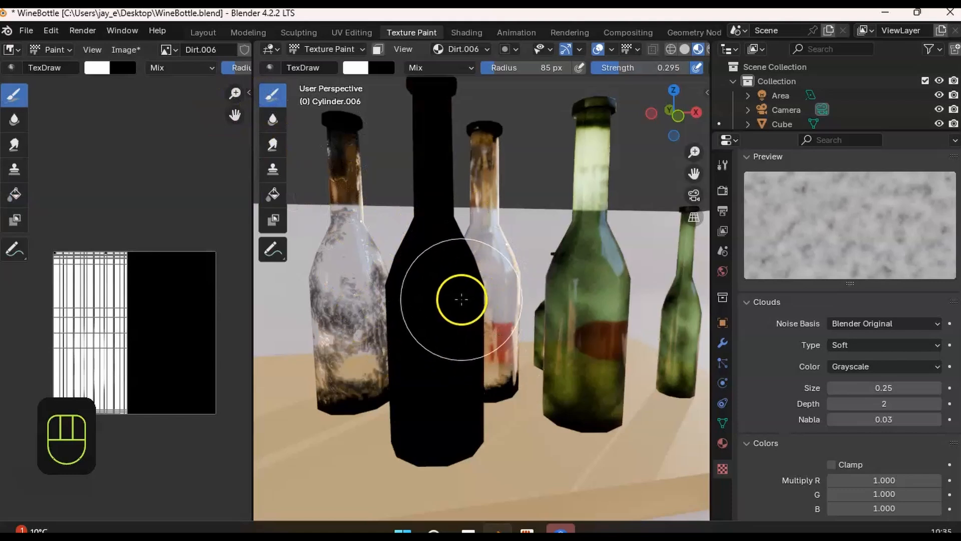
pyautogui.moveTo(475, 316)
pyautogui.mouseDown(button='middle')
pyautogui.moveTo(476, 298)
pyautogui.moveTo(457, 341)
pyautogui.moveTo(485, 292)
pyautogui.moveTo(525, 299)
pyautogui.moveTo(491, 294)
pyautogui.moveTo(489, 266)
pyautogui.moveTo(505, 259)
pyautogui.mouseUp(button='middle')
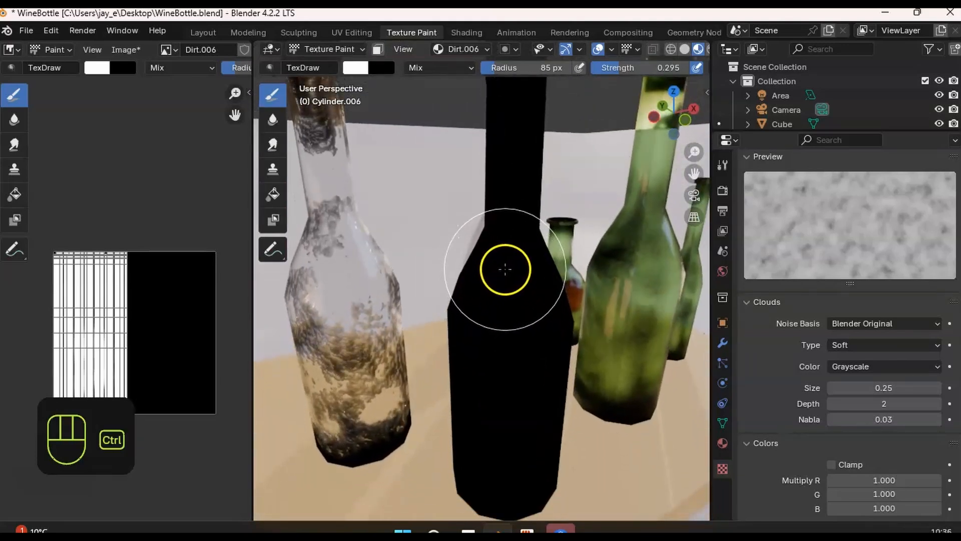
pyautogui.moveTo(515, 269)
pyautogui.keyDown('ctrl'); pyautogui.mouseDown()
pyautogui.moveTo(491, 240)
pyautogui.moveTo(518, 176)
pyautogui.mouseUp(); pyautogui.keyUp('ctrl')
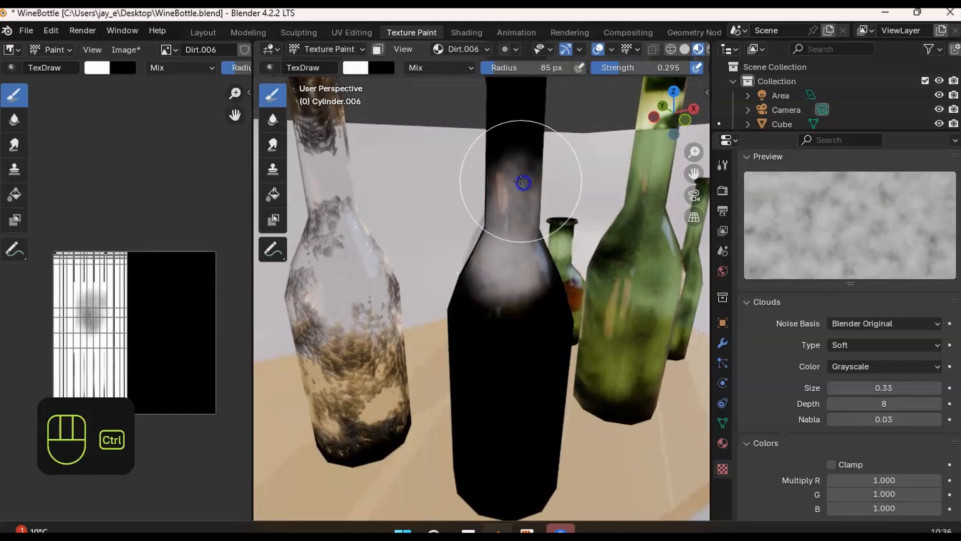
pyautogui.moveTo(479, 334)
pyautogui.keyDown('ctrl'); pyautogui.mouseDown()
pyautogui.moveTo(497, 337)
pyautogui.moveTo(468, 301)
pyautogui.mouseUp(); pyautogui.keyUp('ctrl')
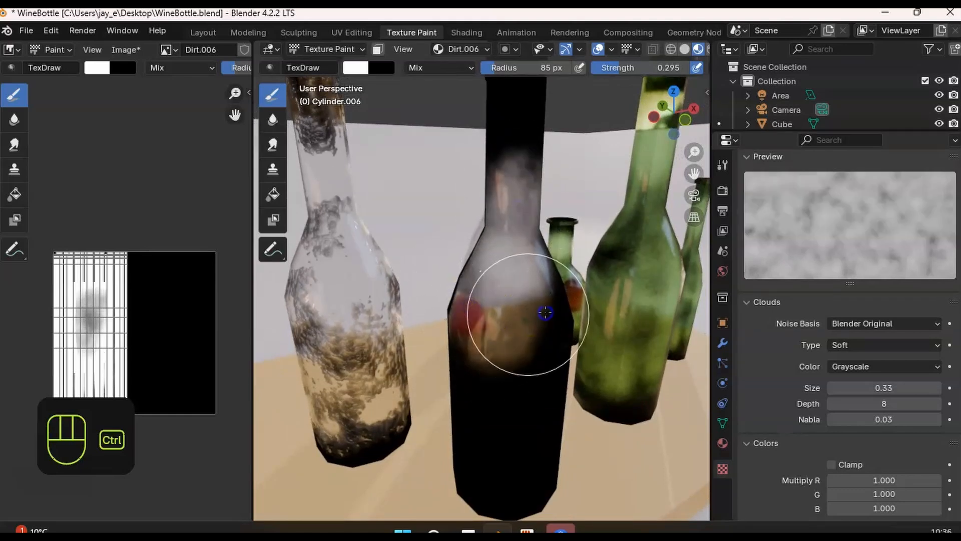
pyautogui.moveTo(515, 313); pyautogui.dragTo(481, 346, button='middle')
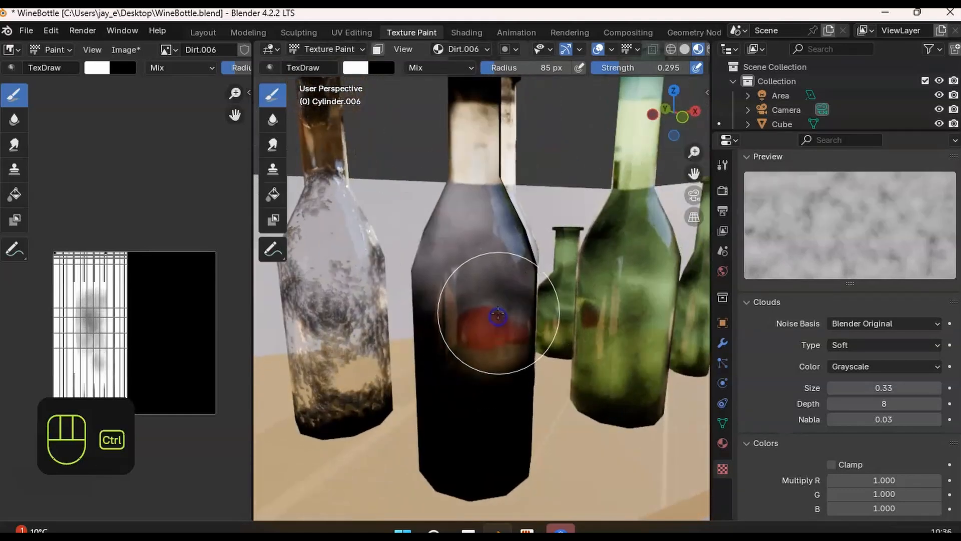
pyautogui.moveTo(460, 388); pyautogui.dragTo(450, 327, button='middle')
pyautogui.moveTo(481, 387)
pyautogui.keyDown('ctrl'); pyautogui.mouseDown()
pyautogui.moveTo(498, 412)
pyautogui.moveTo(520, 354)
pyautogui.moveTo(461, 440)
pyautogui.moveTo(446, 422)
pyautogui.mouseUp(); pyautogui.keyUp('ctrl')
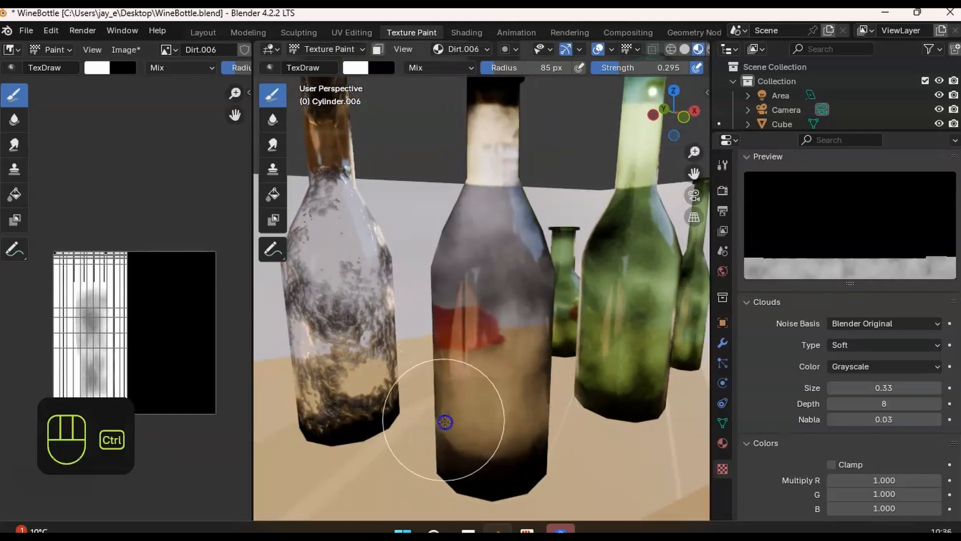
# - Orbit around the bottle and erase dirt along the sides of its body with inverted strokes, leaving darker patches
pyautogui.moveTo(521, 447); pyautogui.dragTo(392, 354, button='middle')
pyautogui.moveTo(393, 354)
pyautogui.keyDown('ctrl'); pyautogui.mouseDown()
pyautogui.moveTo(358, 327)
pyautogui.moveTo(334, 279)
pyautogui.moveTo(350, 353)
pyautogui.mouseUp(); pyautogui.keyUp('ctrl')
pyautogui.moveTo(353, 360)
pyautogui.keyDown('ctrl'); pyautogui.mouseDown()
pyautogui.moveTo(367, 405)
pyautogui.moveTo(344, 295)
pyautogui.mouseUp(); pyautogui.keyUp('ctrl')
pyautogui.keyDown('shift'); pyautogui.moveTo(344, 295); pyautogui.dragTo(430, 320, button='middle'); pyautogui.keyUp('shift')
pyautogui.moveTo(396, 345)
pyautogui.keyDown('ctrl'); pyautogui.mouseDown()
pyautogui.moveTo(371, 215)
pyautogui.moveTo(374, 253)
pyautogui.mouseUp(); pyautogui.keyUp('ctrl')
pyautogui.moveTo(373, 254); pyautogui.dragTo(439, 249, button='middle')
pyautogui.moveTo(440, 248)
pyautogui.keyDown('ctrl'); pyautogui.mouseDown()
pyautogui.moveTo(483, 317)
pyautogui.moveTo(481, 300)
pyautogui.moveTo(479, 392)
pyautogui.moveTo(489, 326)
pyautogui.mouseUp(); pyautogui.keyUp('ctrl')
pyautogui.moveTo(489, 326)
pyautogui.mouseDown(button='middle')
pyautogui.moveTo(473, 320)
pyautogui.moveTo(456, 370)
pyautogui.mouseUp(button='middle')
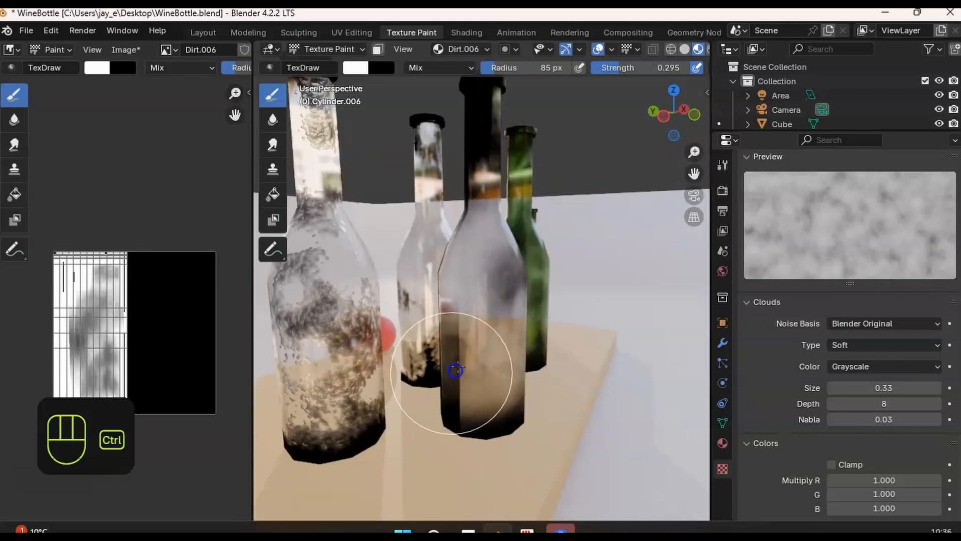
pyautogui.keyDown('ctrl'); pyautogui.moveTo(456, 370); pyautogui.dragTo(457, 358); pyautogui.keyUp('ctrl')
# - Erase dirt from the back of the bottle's neck, shoulder and lower body with inverted strokes
pyautogui.moveTo(457, 359)
pyautogui.mouseDown(button='middle')
pyautogui.moveTo(480, 322)
pyautogui.moveTo(498, 315)
pyautogui.moveTo(491, 276)
pyautogui.moveTo(521, 241)
pyautogui.mouseUp(button='middle')
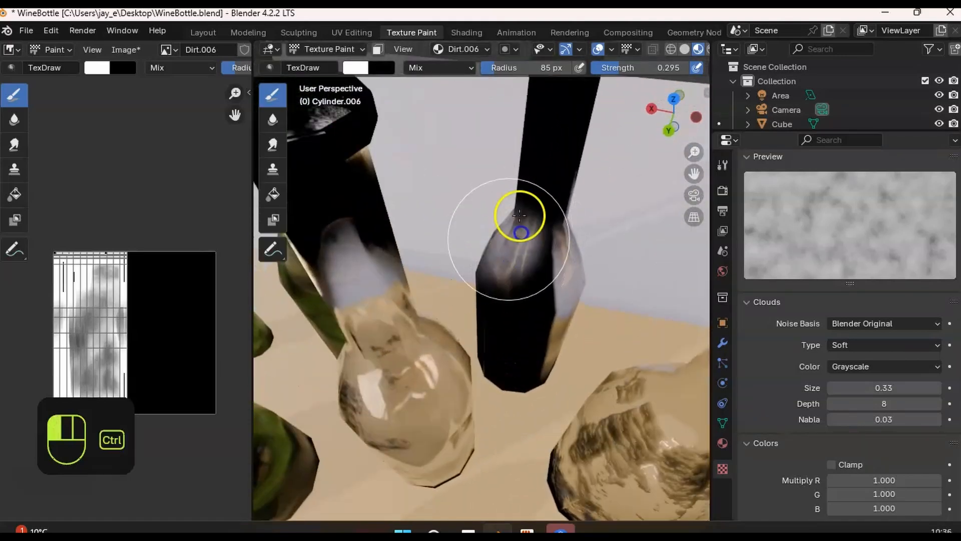
pyautogui.moveTo(509, 303); pyautogui.dragTo(490, 316, button='middle')
pyautogui.moveTo(506, 214)
pyautogui.keyDown('ctrl'); pyautogui.mouseDown()
pyautogui.moveTo(498, 210)
pyautogui.moveTo(505, 177)
pyautogui.mouseUp(); pyautogui.keyUp('ctrl')
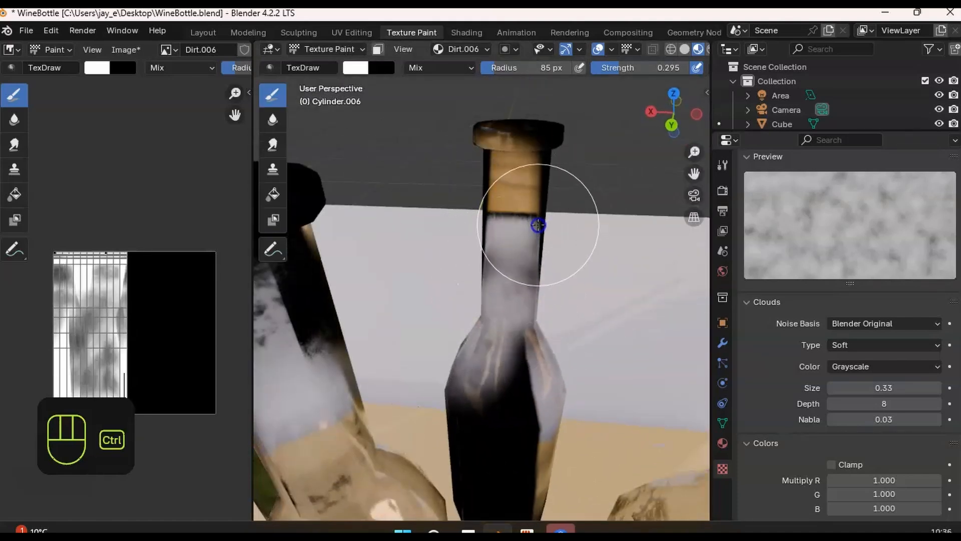
pyautogui.keyDown('shift'); pyautogui.moveTo(507, 337); pyautogui.dragTo(504, 251, button='middle'); pyautogui.keyUp('shift')
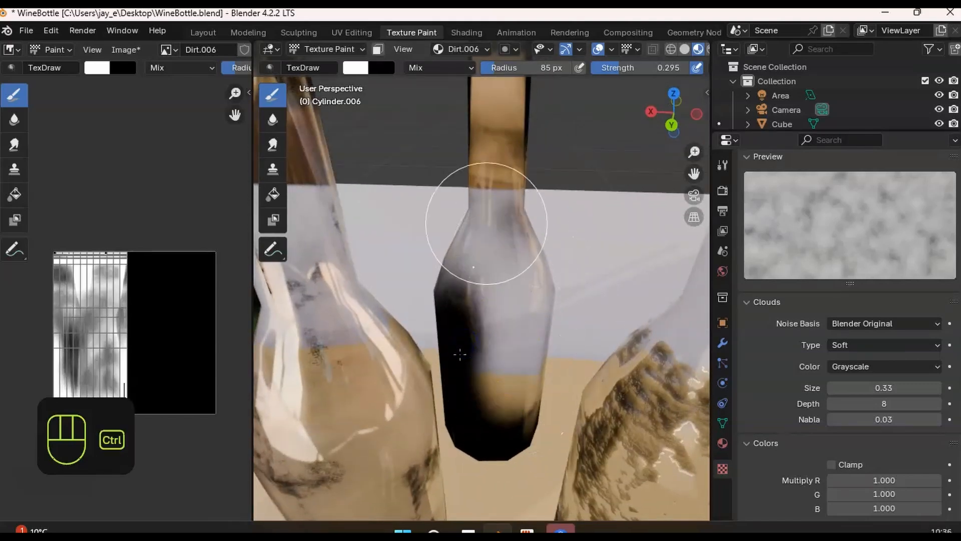
pyautogui.moveTo(469, 405)
pyautogui.keyDown('ctrl'); pyautogui.mouseDown()
pyautogui.moveTo(491, 397)
pyautogui.moveTo(468, 397)
pyautogui.mouseUp(); pyautogui.keyUp('ctrl')
pyautogui.moveTo(467, 397)
pyautogui.mouseDown(button='middle')
pyautogui.moveTo(452, 239)
pyautogui.moveTo(485, 271)
pyautogui.mouseUp(button='middle')
pyautogui.keyDown('ctrl'); pyautogui.moveTo(485, 271); pyautogui.dragTo(485, 272); pyautogui.keyUp('ctrl')
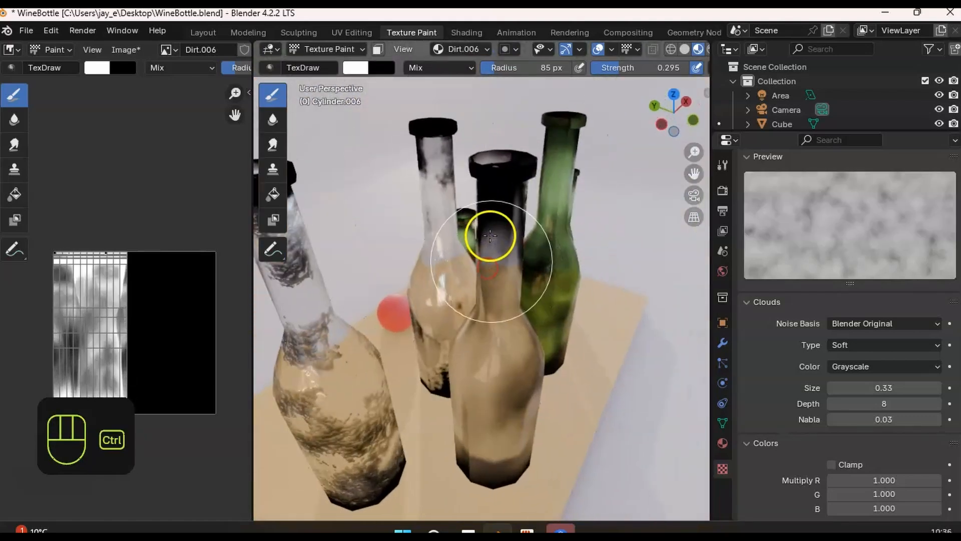
# - Touch up the dirt on the bottle's shoulder and front body with short brush strokes
pyautogui.moveTo(492, 206)
pyautogui.mouseDown(button='middle')
pyautogui.moveTo(521, 221)
pyautogui.moveTo(494, 200)
pyautogui.moveTo(482, 304)
pyautogui.moveTo(455, 189)
pyautogui.moveTo(460, 232)
pyautogui.moveTo(477, 247)
pyautogui.moveTo(467, 246)
pyautogui.mouseUp(button='middle')
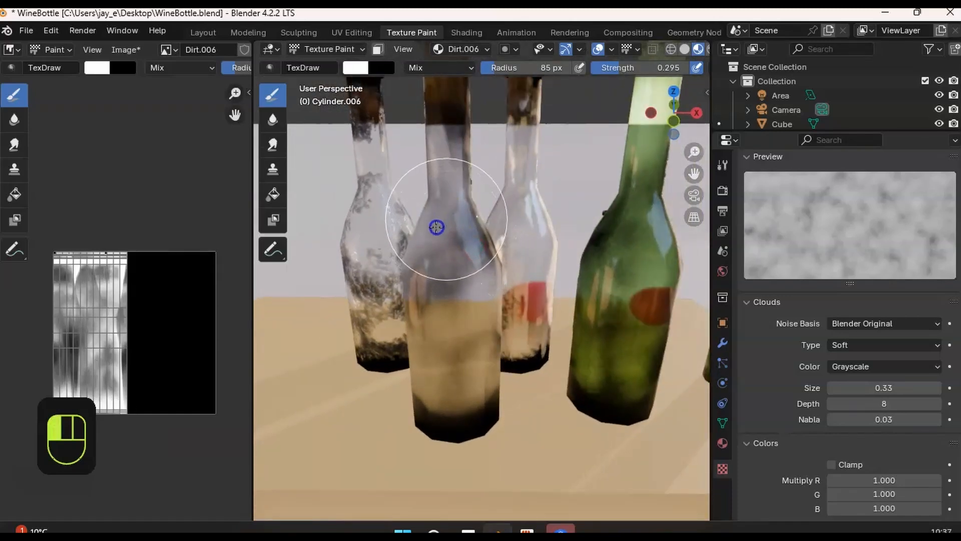
pyautogui.moveTo(442, 218); pyautogui.dragTo(460, 250)
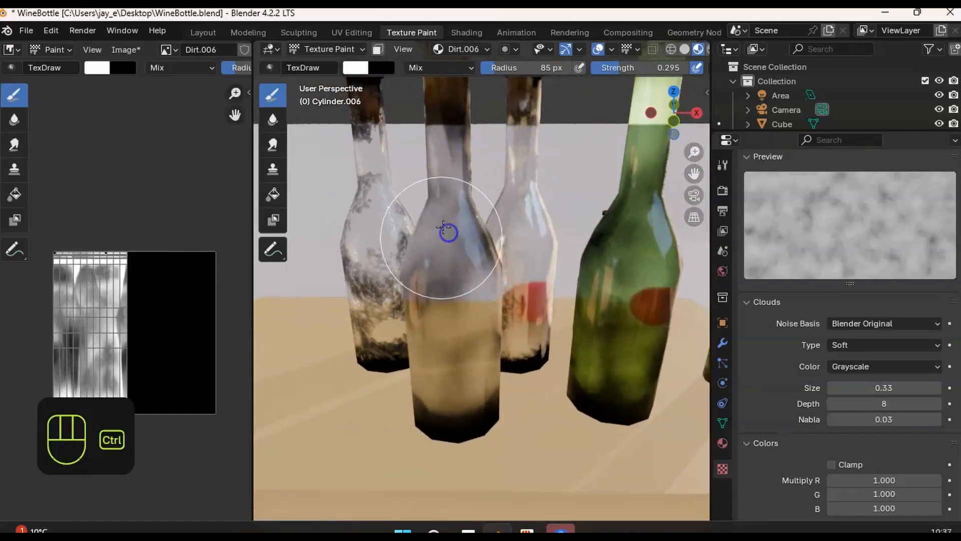
pyautogui.moveTo(515, 226)
pyautogui.mouseDown(button='middle')
pyautogui.moveTo(436, 236)
pyautogui.moveTo(483, 257)
pyautogui.moveTo(489, 300)
pyautogui.moveTo(464, 309)
pyautogui.moveTo(470, 292)
pyautogui.moveTo(482, 354)
pyautogui.mouseUp(button='middle')
pyautogui.click(480, 346)
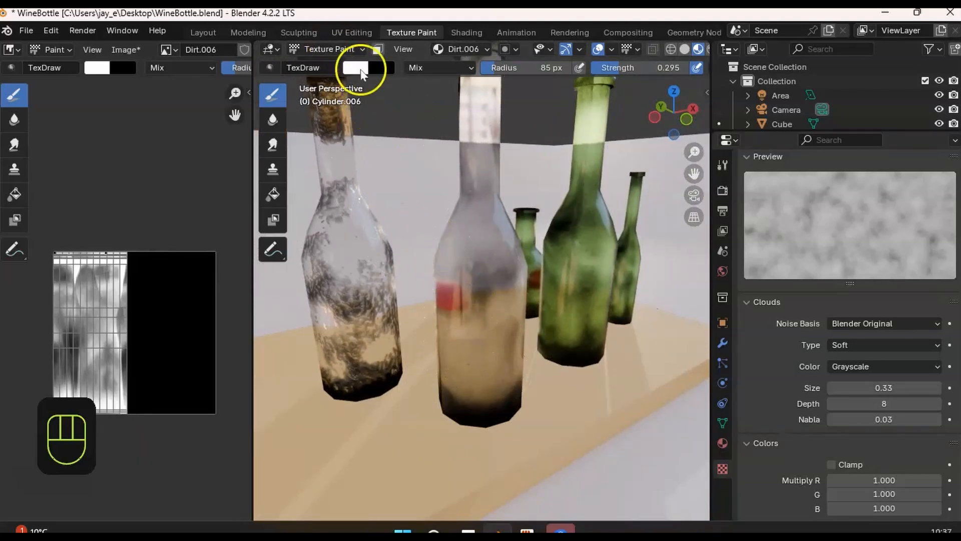
# - Go to the Shading workspace and increase the dirt mask's contrast by moving the Color Ramp's black and white stops inward
pyautogui.click(459, 32)
pyautogui.moveTo(444, 246); pyautogui.dragTo(443, 274)
pyautogui.keyDown('ctrl'); pyautogui.moveTo(439, 224); pyautogui.dragTo(481, 226, button='middle'); pyautogui.keyUp('ctrl')
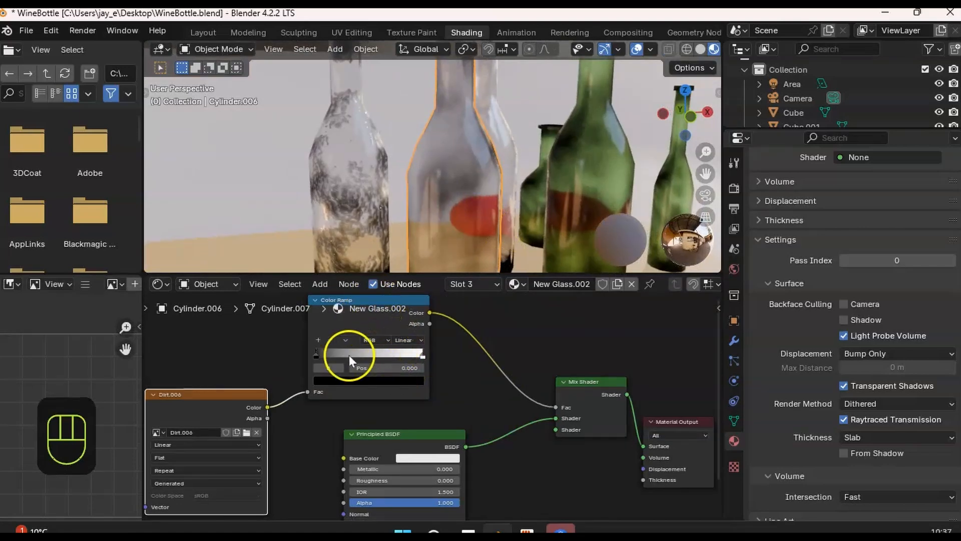
pyautogui.moveTo(319, 353); pyautogui.dragTo(334, 353)
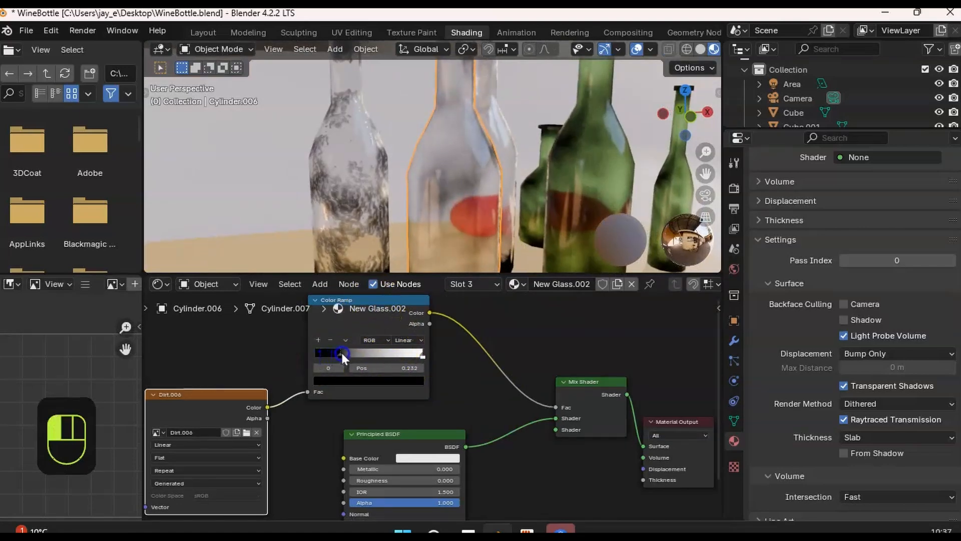
pyautogui.moveTo(420, 356)
pyautogui.mouseDown()
pyautogui.moveTo(339, 353)
pyautogui.moveTo(394, 356)
pyautogui.moveTo(367, 356)
pyautogui.mouseUp()
pyautogui.keyDown('ctrl'); pyautogui.moveTo(479, 181); pyautogui.dragTo(456, 198, button='middle'); pyautogui.keyUp('ctrl')
# - Try reversing the order of the Color Ramp's black and white stops to invert the dirt mask
pyautogui.moveTo(385, 356)
pyautogui.mouseDown()
pyautogui.moveTo(404, 356)
pyautogui.moveTo(337, 355)
pyautogui.mouseUp()
pyautogui.moveTo(402, 354); pyautogui.dragTo(397, 263)
pyautogui.keyDown('ctrl'); pyautogui.moveTo(397, 262); pyautogui.dragTo(451, 181, button='middle'); pyautogui.keyUp('ctrl')
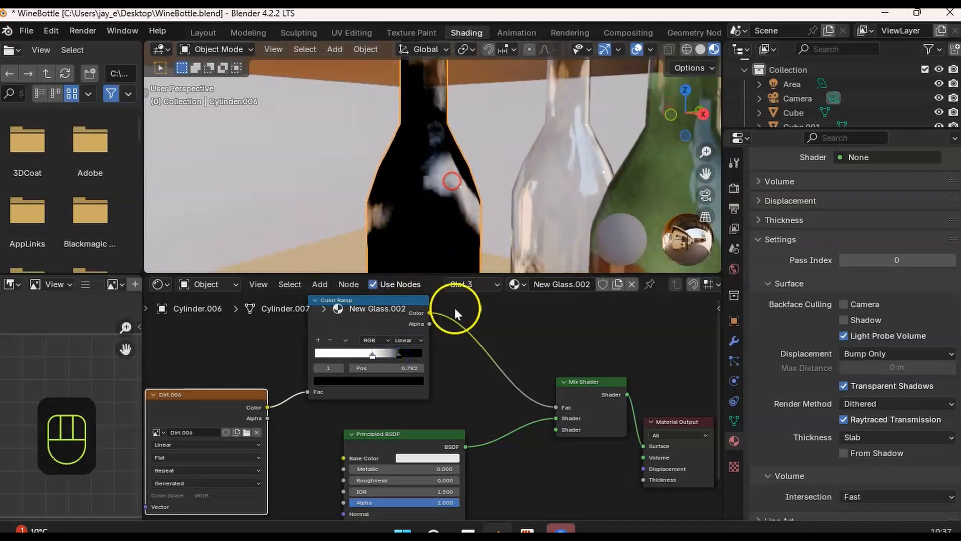
# - Arrange the Color Ramp from black to white with the white stop at position 0.668
pyautogui.moveTo(393, 353)
pyautogui.mouseDown()
pyautogui.moveTo(353, 360)
pyautogui.moveTo(405, 355)
pyautogui.mouseUp()
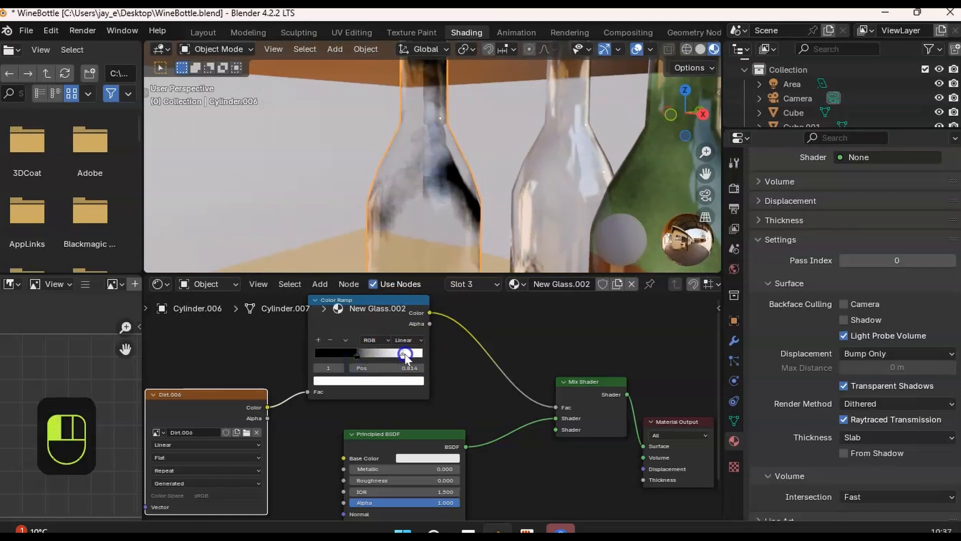
pyautogui.moveTo(450, 195)
pyautogui.mouseDown(button='middle')
pyautogui.moveTo(431, 189)
pyautogui.moveTo(443, 206)
pyautogui.moveTo(427, 205)
pyautogui.moveTo(470, 203)
pyautogui.moveTo(454, 181)
pyautogui.mouseUp(button='middle')
pyautogui.moveTo(399, 354); pyautogui.dragTo(388, 357)
pyautogui.moveTo(440, 216)
pyautogui.mouseDown(button='middle')
pyautogui.moveTo(454, 197)
pyautogui.moveTo(489, 350)
pyautogui.moveTo(507, 326)
pyautogui.moveTo(446, 315)
pyautogui.mouseUp(button='middle')
# - Return to the Texture Paint workspace and set the brush radius to 41 px for painting the bottle
pyautogui.click(411, 33)
pyautogui.moveTo(420, 340)
pyautogui.keyDown('ctrl'); pyautogui.mouseDown()
pyautogui.moveTo(489, 352)
pyautogui.moveTo(498, 322)
pyautogui.moveTo(465, 299)
pyautogui.mouseUp(); pyautogui.keyUp('ctrl')
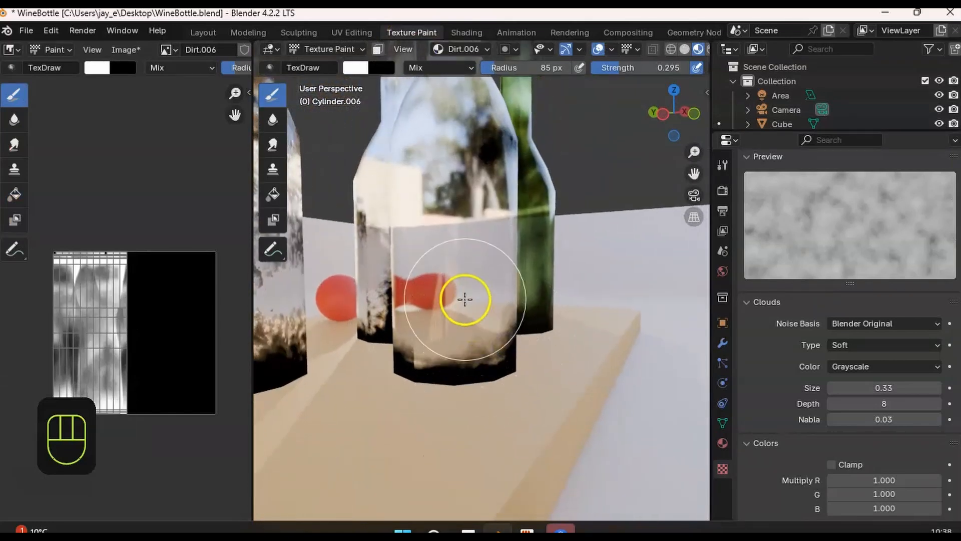
pyautogui.press('f')
pyautogui.press('f')
pyautogui.press('f')
pyautogui.moveTo(431, 287)
pyautogui.mouseDown(button='middle')
pyautogui.moveTo(457, 316)
pyautogui.moveTo(451, 345)
pyautogui.moveTo(440, 317)
pyautogui.moveTo(440, 339)
pyautogui.mouseUp(button='middle')
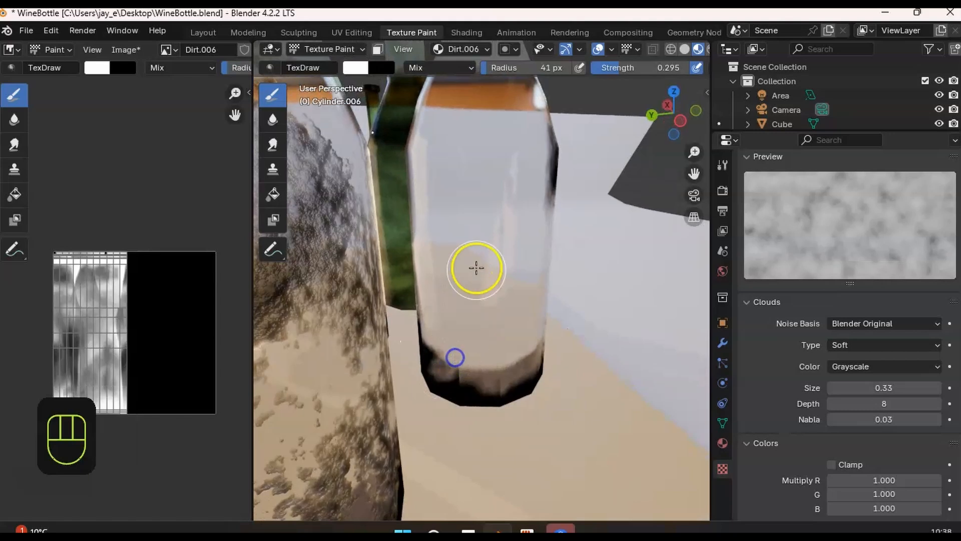
# - Paint dark dirt patches down the bottle's front body and along its side with inverted strokes
pyautogui.keyDown('shift'); pyautogui.moveTo(477, 269); pyautogui.dragTo(457, 269, button='middle'); pyautogui.keyUp('shift')
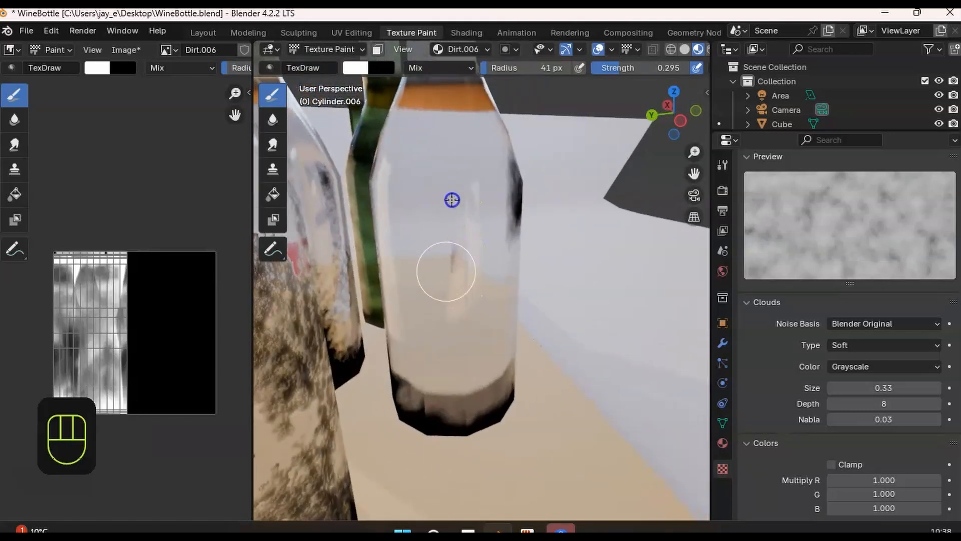
pyautogui.moveTo(469, 238); pyautogui.dragTo(440, 226, button='middle')
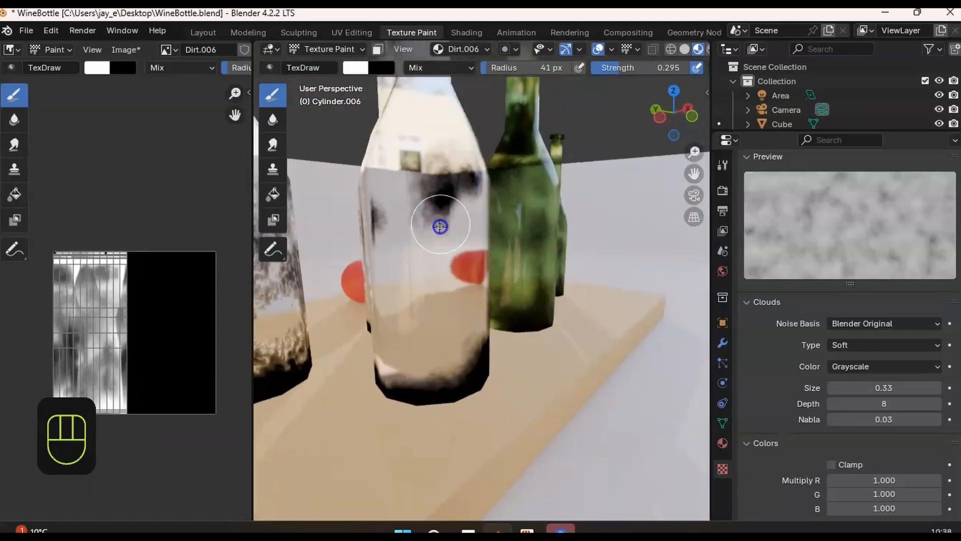
pyautogui.moveTo(412, 273)
pyautogui.keyDown('ctrl'); pyautogui.mouseDown()
pyautogui.moveTo(440, 240)
pyautogui.moveTo(402, 278)
pyautogui.moveTo(428, 313)
pyautogui.moveTo(414, 329)
pyautogui.moveTo(439, 312)
pyautogui.moveTo(419, 310)
pyautogui.mouseUp(); pyautogui.keyUp('ctrl')
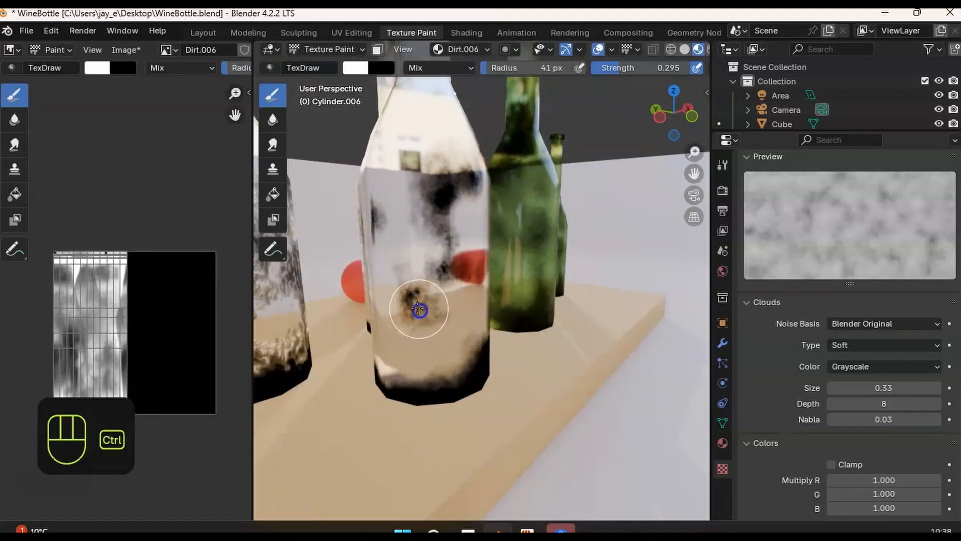
pyautogui.moveTo(369, 208); pyautogui.dragTo(397, 171, button='middle')
pyautogui.keyDown('ctrl'); pyautogui.moveTo(382, 251); pyautogui.dragTo(390, 247); pyautogui.keyUp('ctrl')
pyautogui.keyDown('shift'); pyautogui.moveTo(482, 259); pyautogui.dragTo(479, 238, button='middle'); pyautogui.keyUp('shift')
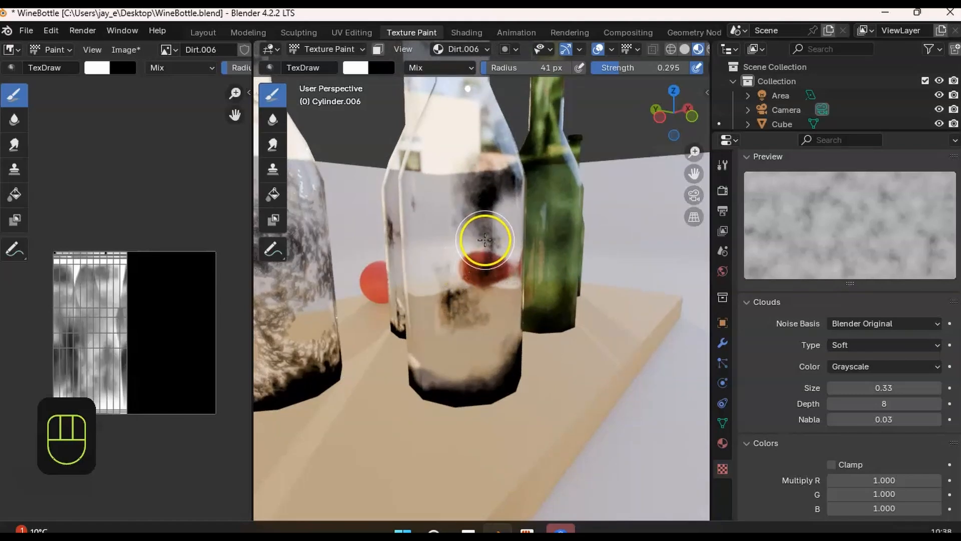
pyautogui.moveTo(485, 240); pyautogui.dragTo(472, 240, button='middle')
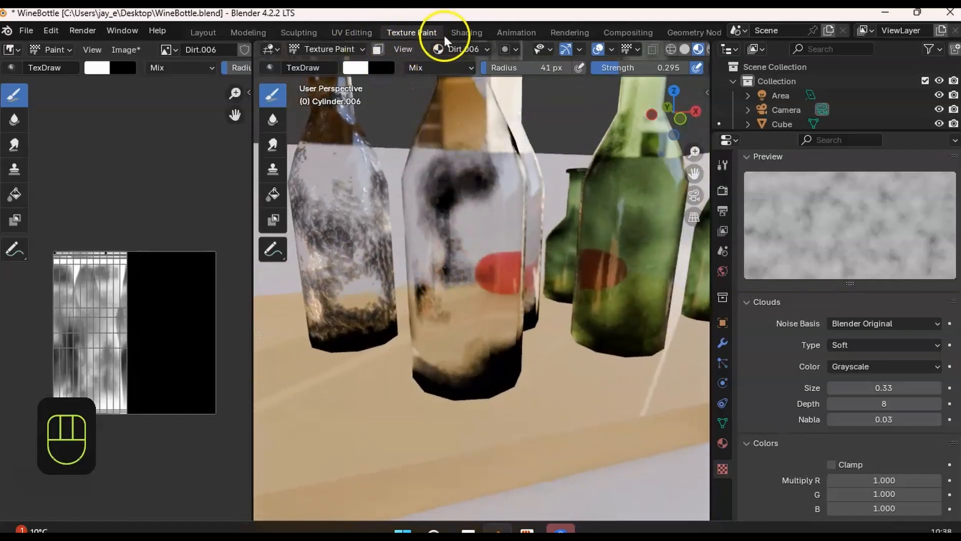
# - Spread out the shader nodes of the glass material in the Shading workspace to make room for additional nodes
pyautogui.click(461, 32)
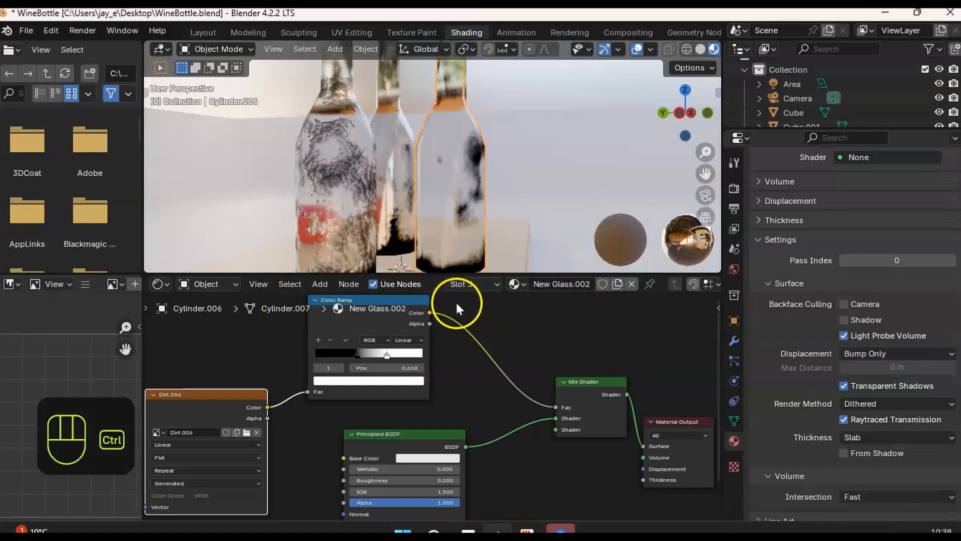
pyautogui.keyDown('ctrl'); pyautogui.moveTo(455, 300); pyautogui.dragTo(533, 343, button='middle'); pyautogui.keyUp('ctrl')
pyautogui.moveTo(533, 364); pyautogui.dragTo(632, 447)
pyautogui.moveTo(558, 400); pyautogui.dragTo(627, 396)
pyautogui.click(536, 427)
pyautogui.moveTo(433, 437); pyautogui.dragTo(534, 440)
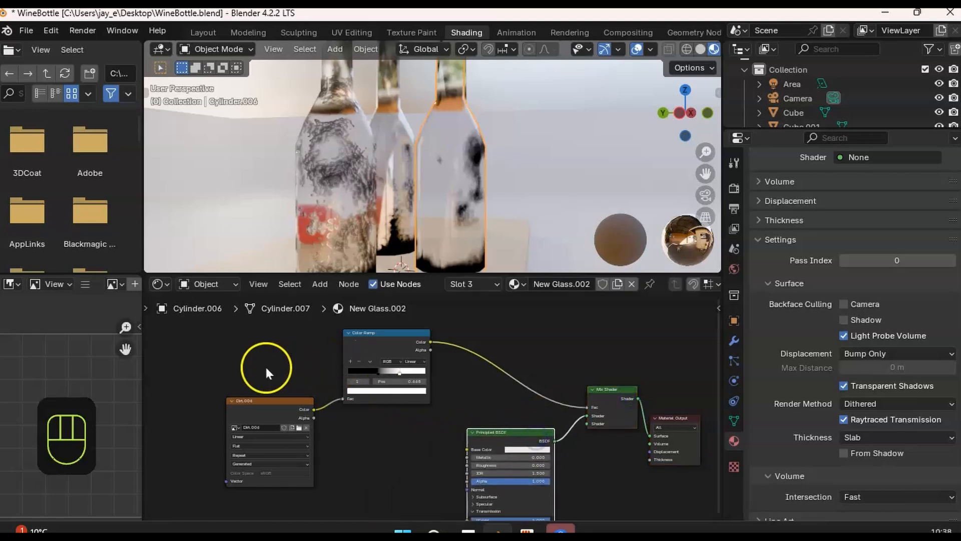
pyautogui.moveTo(259, 407); pyautogui.dragTo(199, 401)
pyautogui.moveTo(386, 336); pyautogui.dragTo(345, 373)
pyautogui.keyDown('ctrl'); pyautogui.moveTo(386, 369); pyautogui.dragTo(468, 330, button='middle'); pyautogui.keyUp('ctrl')
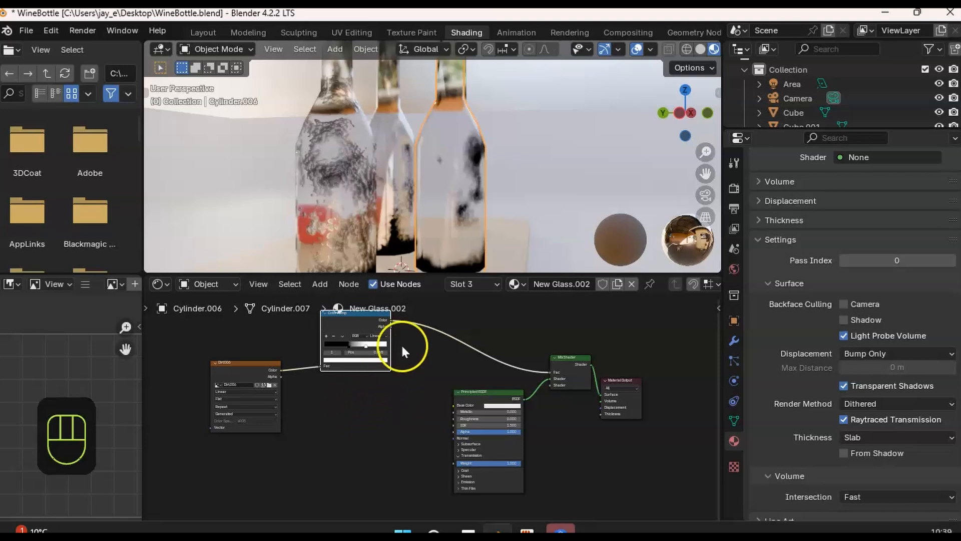
pyautogui.scroll(-2, 495, 212)
# - Add a second Color Ramp fed by the dirt image's Color output and place it below the first ramp
pyautogui.moveTo(494, 212); pyautogui.dragTo(494, 191, button='middle')
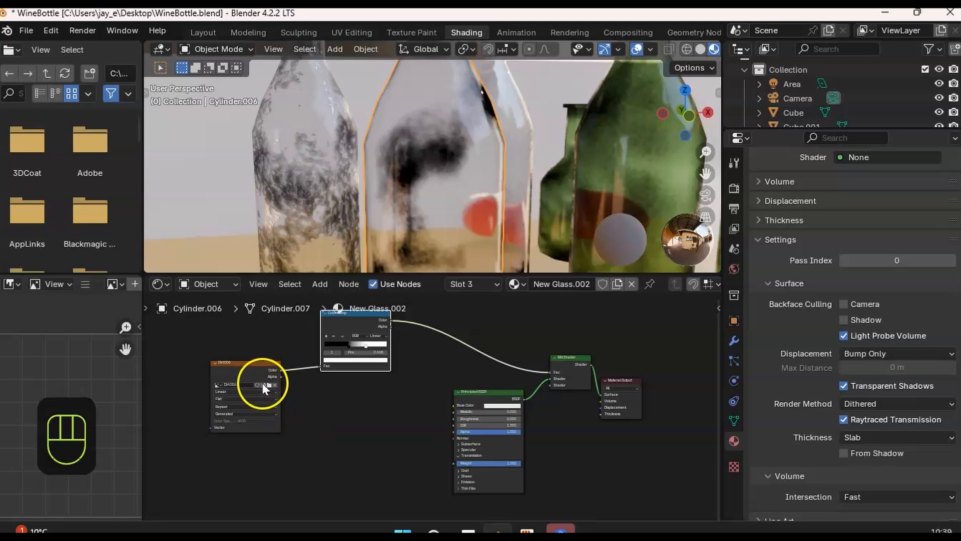
pyautogui.moveTo(278, 377); pyautogui.dragTo(322, 423)
pyautogui.write('colo')
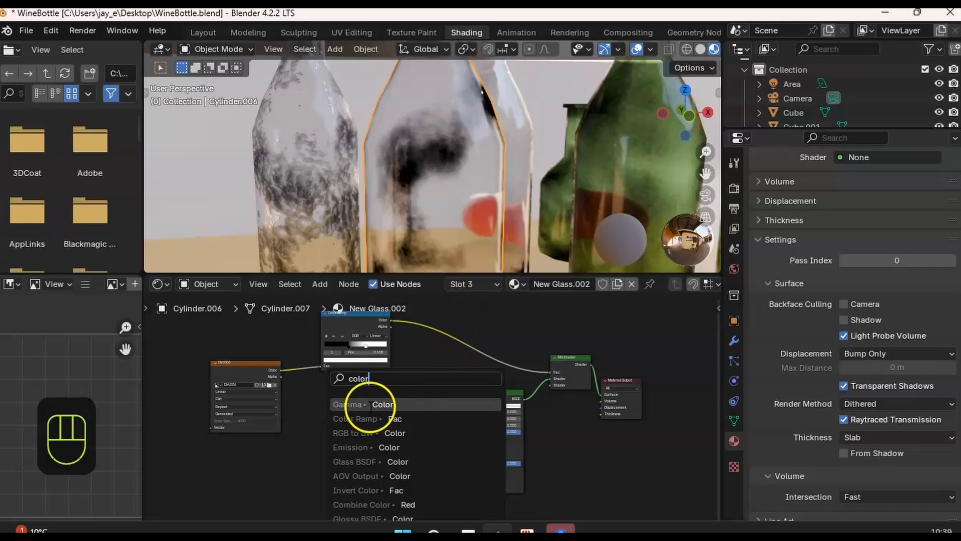
pyautogui.write('r')
pyautogui.click(385, 419)
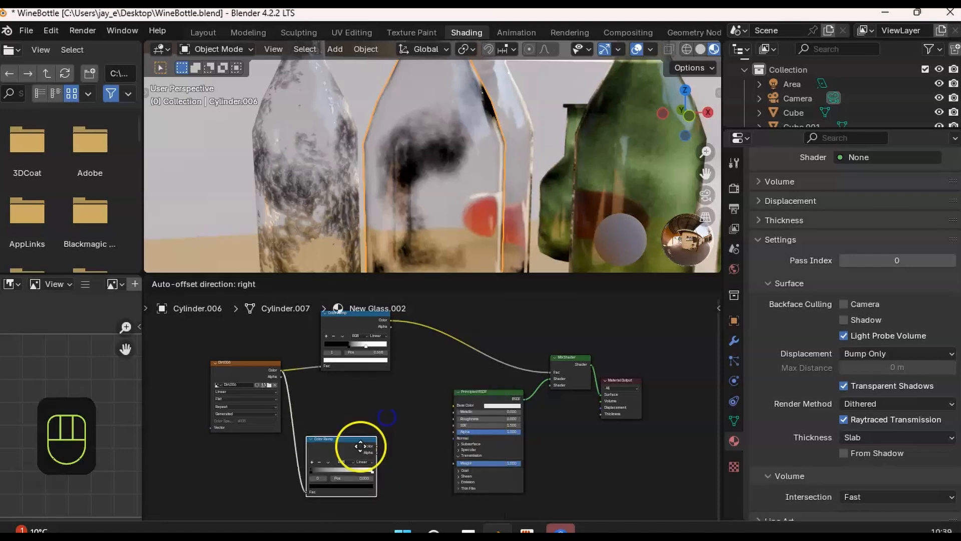
pyautogui.click(383, 458)
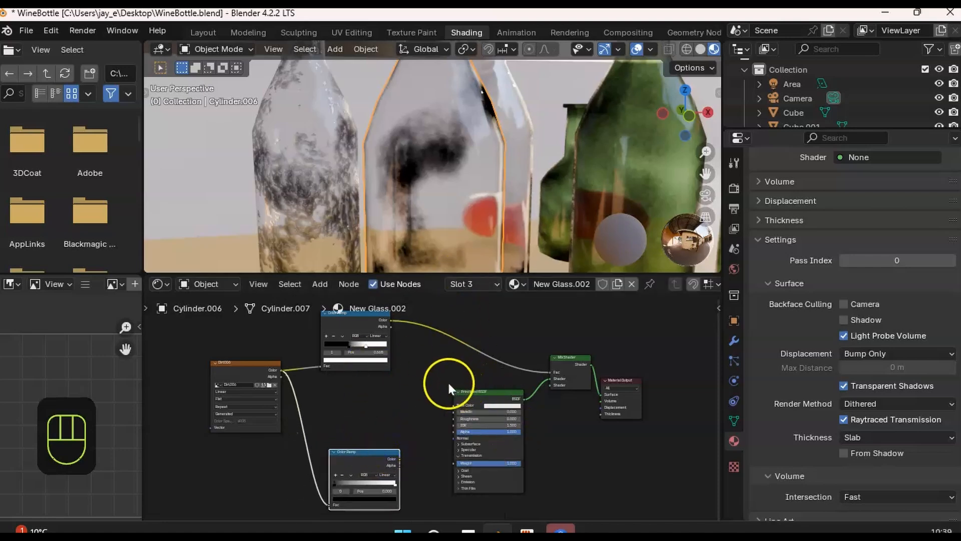
# - Add a Bump node from the second Color Ramp's output and place it beside the Principled BSDF
pyautogui.keyDown('ctrl'); pyautogui.scroll(-1, 442, 386); pyautogui.keyUp('ctrl')
pyautogui.keyDown('shift'); pyautogui.scroll(-2, 440, 339); pyautogui.keyUp('shift')
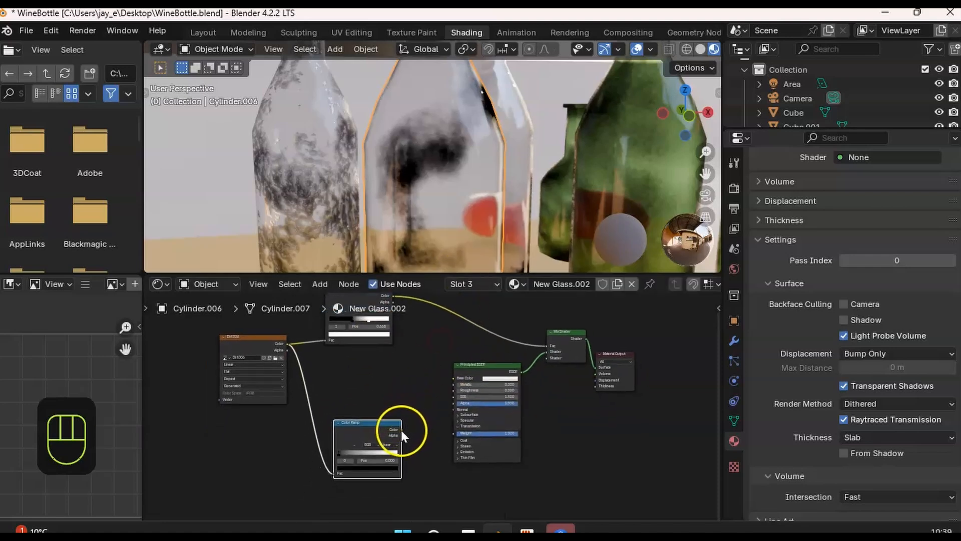
pyautogui.moveTo(371, 423); pyautogui.dragTo(397, 420)
pyautogui.write('bump')
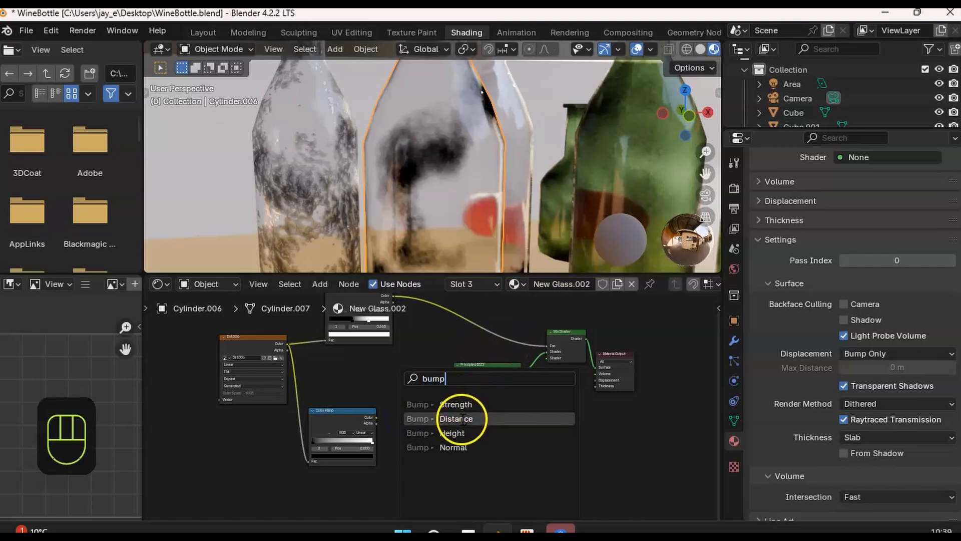
pyautogui.click(457, 434)
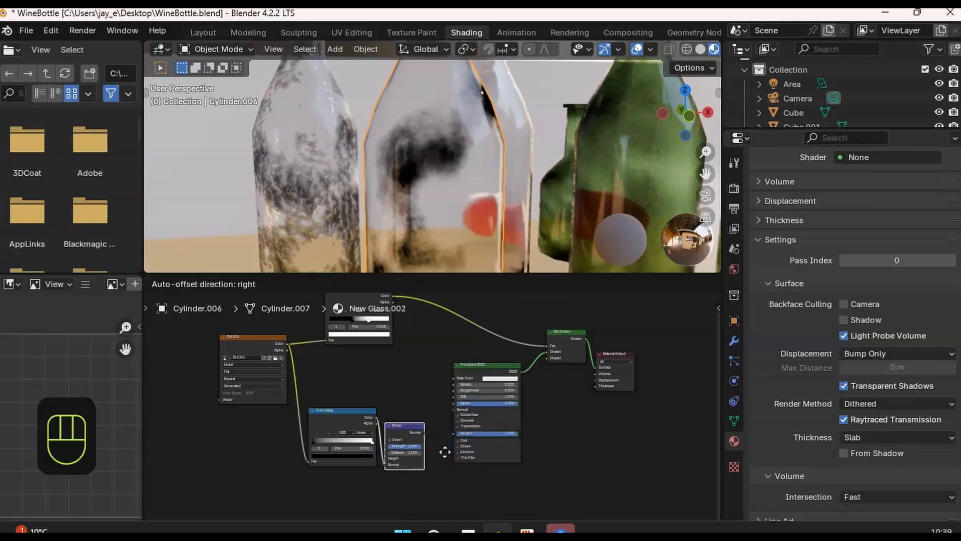
pyautogui.click(453, 453)
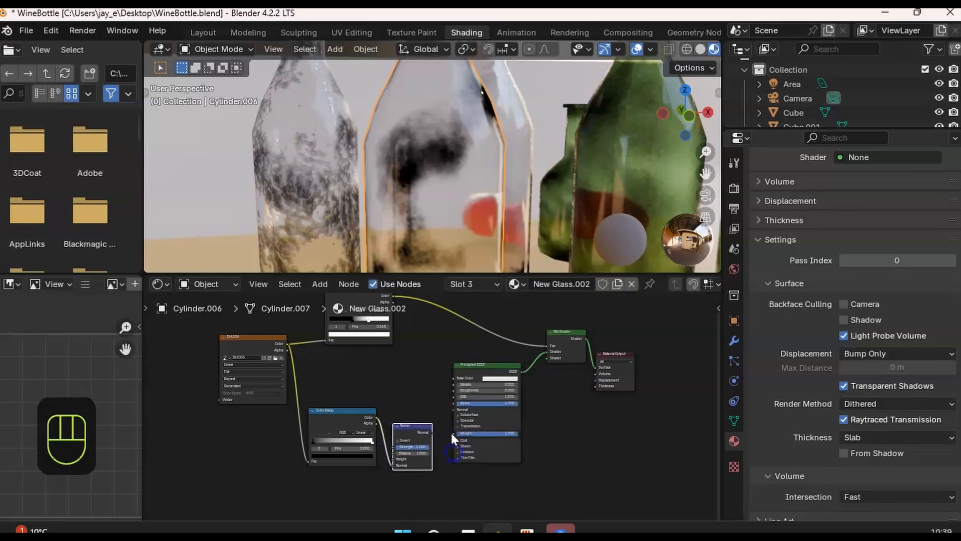
# - Connect the Bump node to the Principled BSDF's Normal input and reroute the ramp's Color into the Bump's Height input
pyautogui.keyDown('ctrl'); pyautogui.moveTo(469, 416); pyautogui.dragTo(493, 353, button='middle'); pyautogui.keyUp('ctrl')
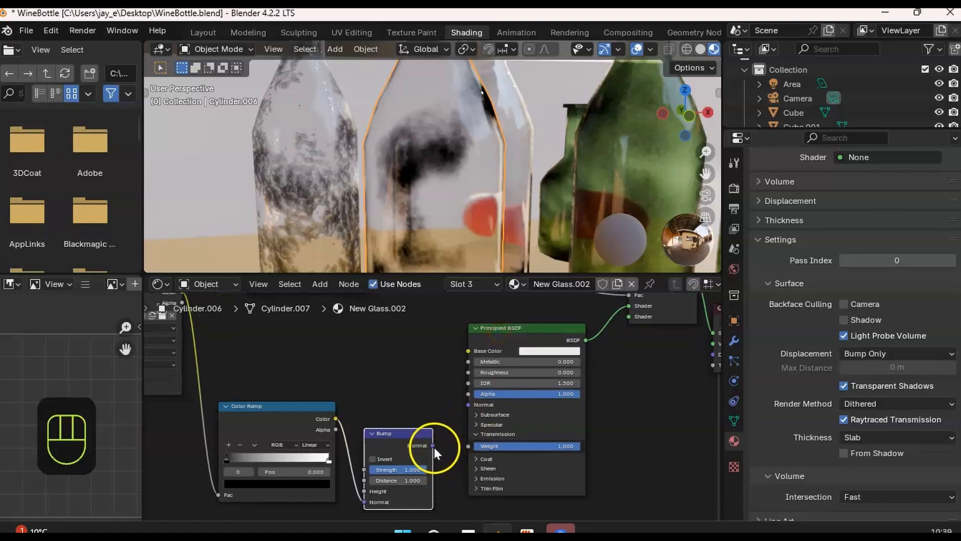
pyautogui.moveTo(463, 408); pyautogui.dragTo(462, 404)
pyautogui.keyDown('ctrl'); pyautogui.moveTo(458, 397); pyautogui.dragTo(350, 454, button='middle'); pyautogui.keyUp('ctrl')
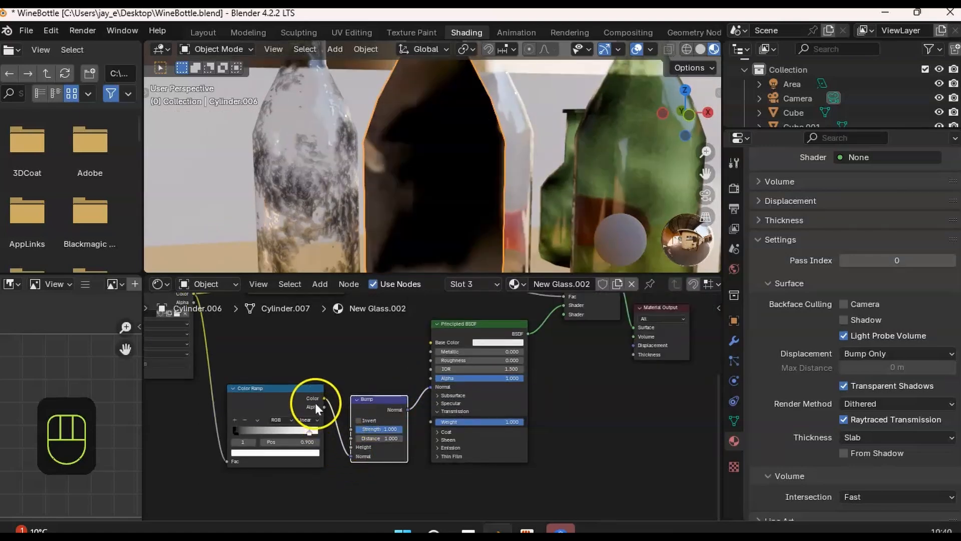
pyautogui.moveTo(350, 455); pyautogui.dragTo(352, 447)
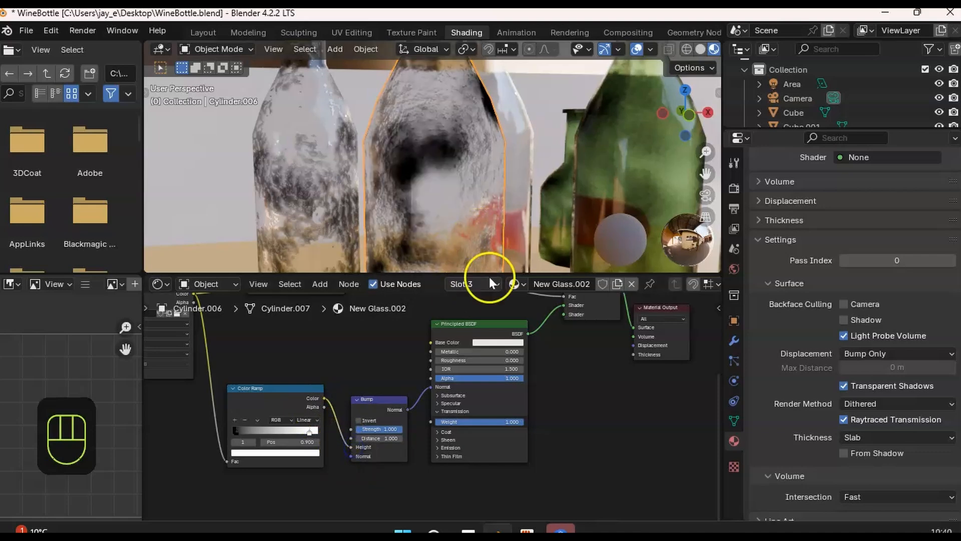
pyautogui.moveTo(519, 208); pyautogui.dragTo(530, 188, button='middle')
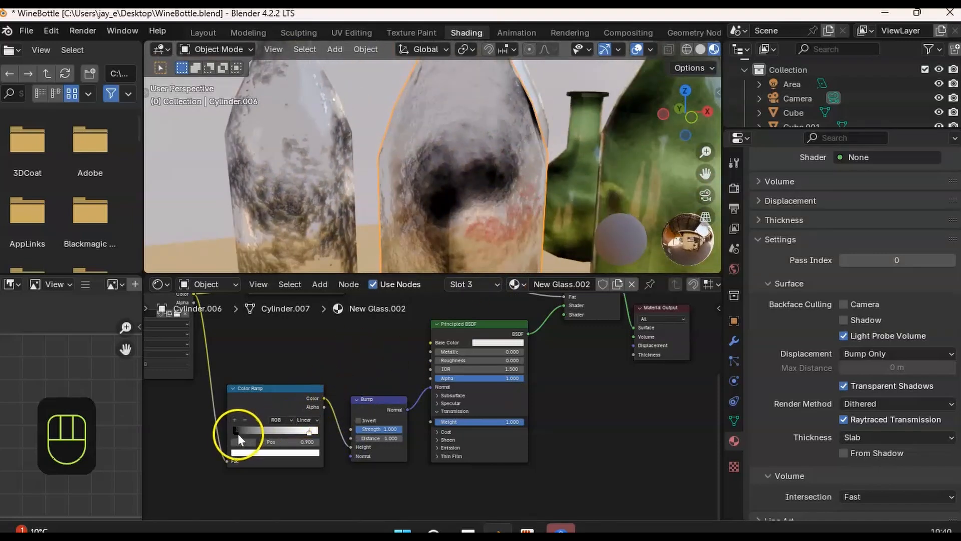
# - Sharpen the bump by moving the second Color Ramp's stops inward, with white at 0.459, and reposition the ramp and Bump nodes
pyautogui.moveTo(236, 434); pyautogui.dragTo(275, 428)
pyautogui.moveTo(468, 196)
pyautogui.keyDown('ctrl'); pyautogui.mouseDown(button='middle')
pyautogui.moveTo(474, 257)
pyautogui.moveTo(484, 198)
pyautogui.moveTo(474, 215)
pyautogui.moveTo(477, 204)
pyautogui.mouseUp(button='middle'); pyautogui.keyUp('ctrl')
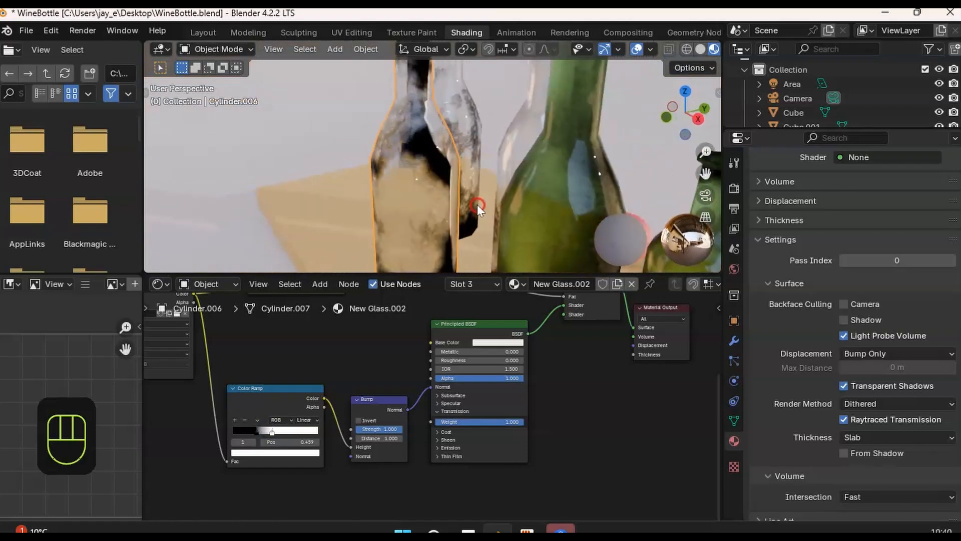
pyautogui.click(297, 397)
pyautogui.press('g')
pyautogui.click(272, 405)
pyautogui.moveTo(369, 399); pyautogui.dragTo(364, 394)
pyautogui.keyDown('ctrl'); pyautogui.moveTo(428, 216); pyautogui.dragTo(440, 179, button='middle'); pyautogui.keyUp('ctrl')
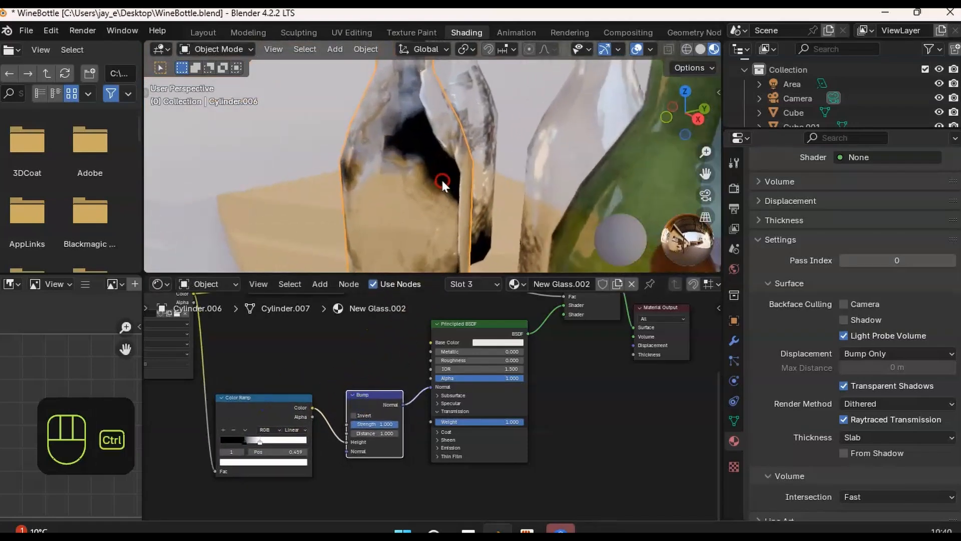
pyautogui.moveTo(392, 236); pyautogui.dragTo(396, 164, button='middle')
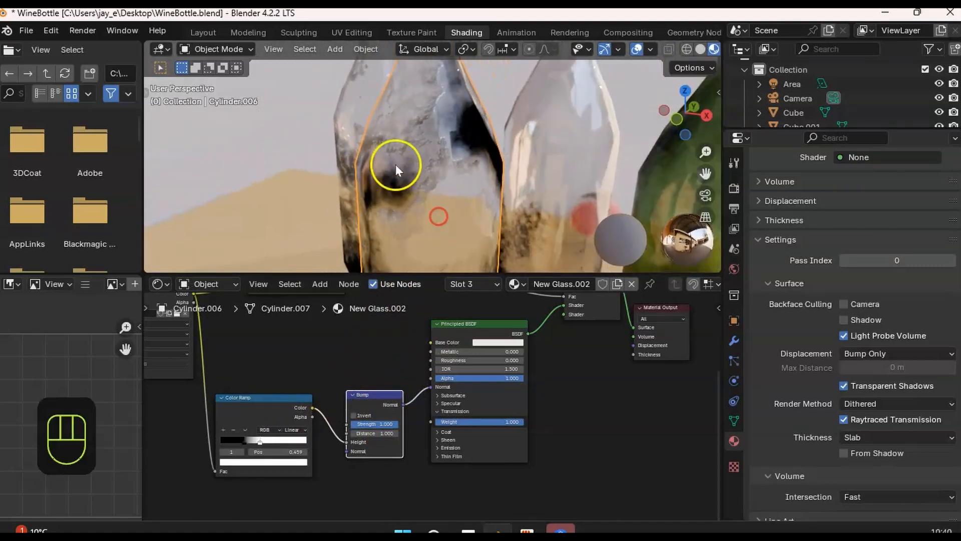
# - Toggle the Bump node's Invert option and compare how the dirt's relief looks on the bottle
pyautogui.click(353, 415)
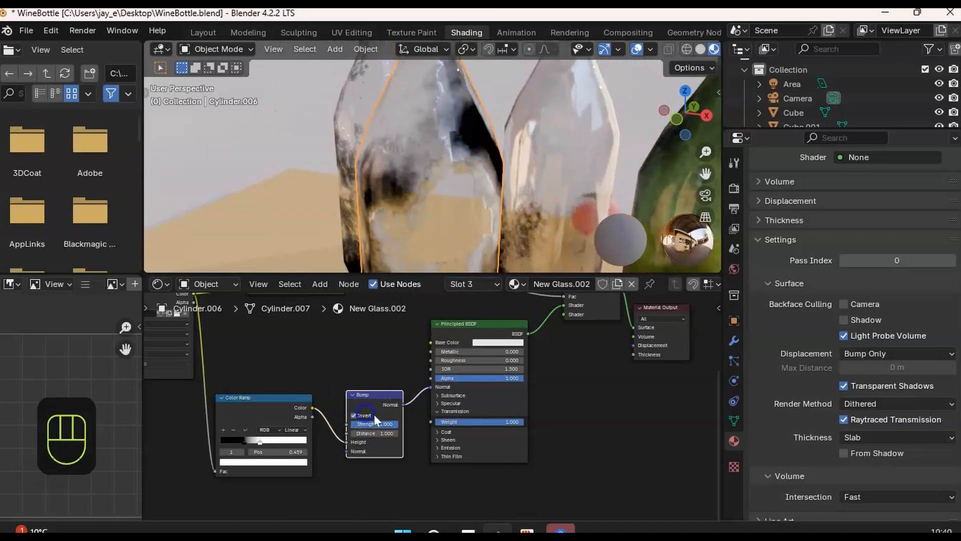
pyautogui.keyDown('ctrl'); pyautogui.moveTo(460, 140); pyautogui.dragTo(439, 182, button='middle'); pyautogui.keyUp('ctrl')
pyautogui.click(353, 416)
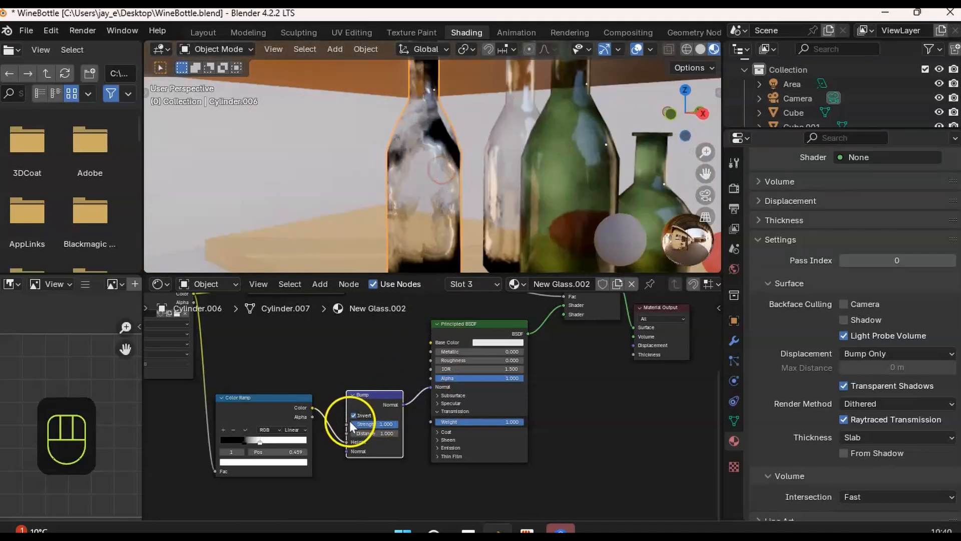
# - Return to the Texture Paint workspace and paint more dirt around the bottle's shoulder and upper body
pyautogui.click(413, 32)
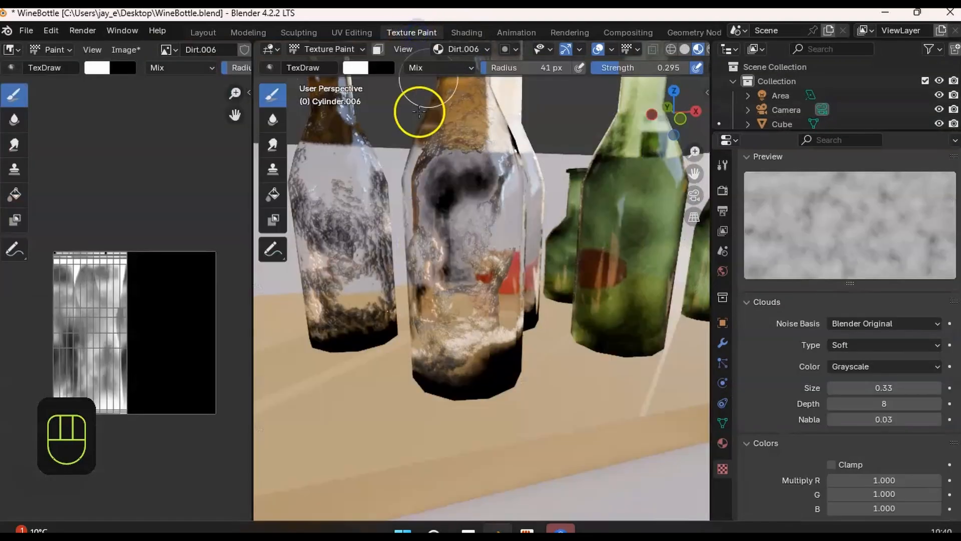
pyautogui.moveTo(475, 304); pyautogui.dragTo(519, 295, button='middle')
pyautogui.moveTo(501, 226)
pyautogui.mouseDown()
pyautogui.moveTo(506, 232)
pyautogui.moveTo(498, 217)
pyautogui.moveTo(534, 204)
pyautogui.moveTo(515, 195)
pyautogui.moveTo(521, 234)
pyautogui.moveTo(514, 240)
pyautogui.moveTo(523, 142)
pyautogui.moveTo(530, 166)
pyautogui.mouseUp()
pyautogui.moveTo(528, 256)
pyautogui.mouseDown(button='middle')
pyautogui.moveTo(541, 242)
pyautogui.moveTo(515, 257)
pyautogui.moveTo(526, 225)
pyautogui.moveTo(534, 236)
pyautogui.mouseUp(button='middle')
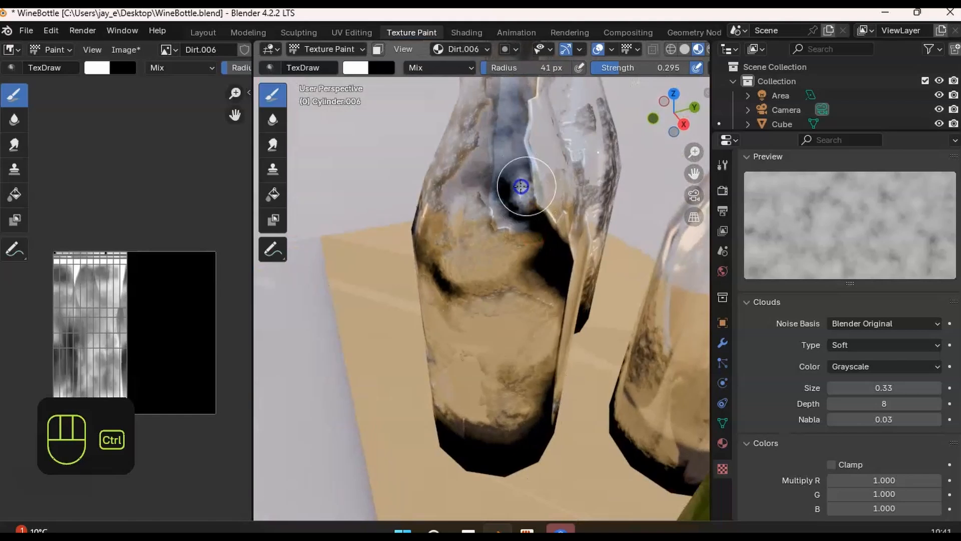
pyautogui.moveTo(524, 160)
pyautogui.mouseDown(button='middle')
pyautogui.moveTo(525, 172)
pyautogui.moveTo(539, 168)
pyautogui.moveTo(517, 211)
pyautogui.moveTo(528, 193)
pyautogui.mouseUp(button='middle')
pyautogui.press('ctrl')
# - Paint further dirt patches around the bottle's sides and lower body near the base with inverted strokes
pyautogui.moveTo(474, 247)
pyautogui.mouseDown(button='middle')
pyautogui.moveTo(510, 215)
pyautogui.moveTo(464, 231)
pyautogui.moveTo(441, 200)
pyautogui.moveTo(455, 179)
pyautogui.moveTo(483, 176)
pyautogui.mouseUp(button='middle')
pyautogui.press('ctrl')
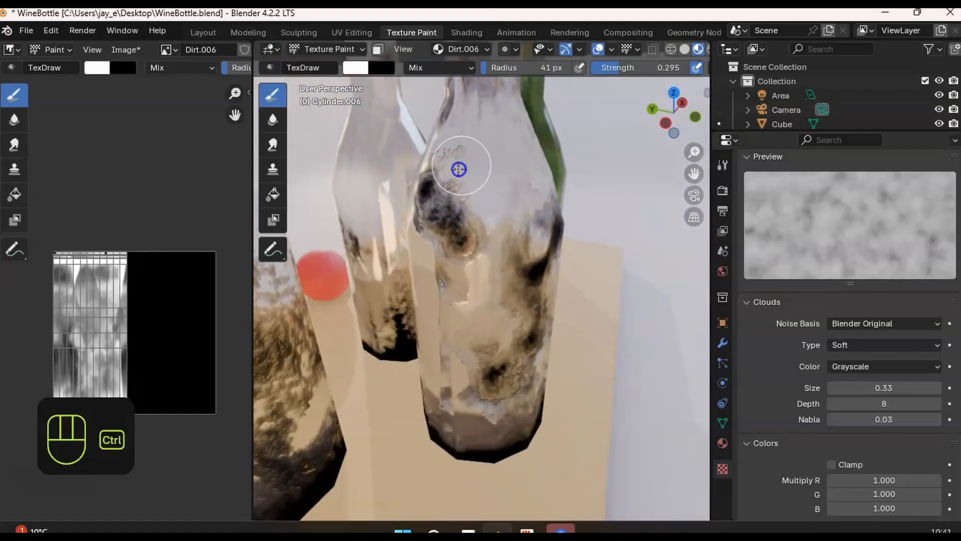
pyautogui.moveTo(431, 239)
pyautogui.mouseDown(button='middle')
pyautogui.moveTo(457, 189)
pyautogui.moveTo(486, 208)
pyautogui.moveTo(486, 223)
pyautogui.moveTo(465, 214)
pyautogui.moveTo(470, 301)
pyautogui.moveTo(456, 370)
pyautogui.mouseUp(button='middle')
pyautogui.scroll(4, 500, 258)
pyautogui.press('ctrl')
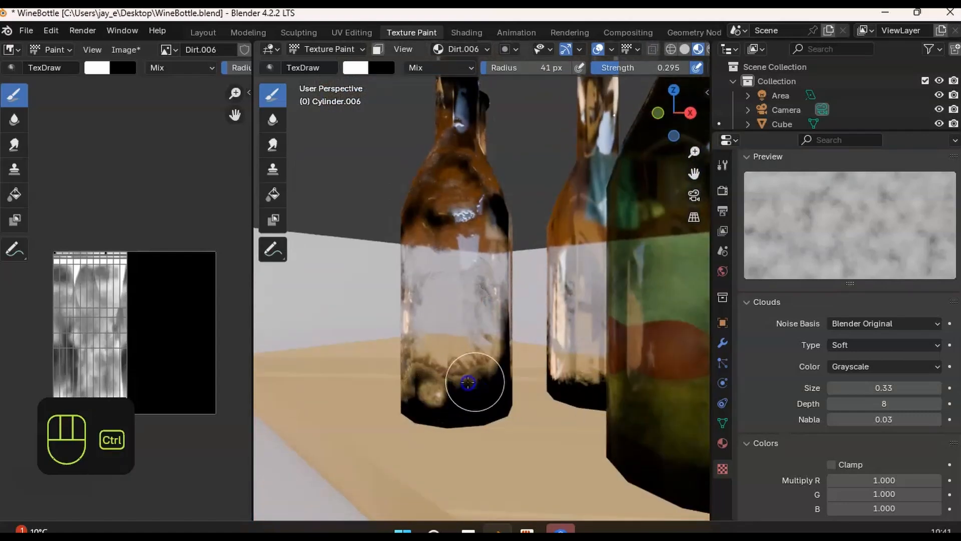
pyautogui.moveTo(489, 393)
pyautogui.keyDown('ctrl'); pyautogui.mouseDown(button='middle')
pyautogui.moveTo(472, 294)
pyautogui.moveTo(490, 316)
pyautogui.moveTo(489, 301)
pyautogui.moveTo(505, 344)
pyautogui.moveTo(511, 318)
pyautogui.mouseUp(button='middle'); pyautogui.keyUp('ctrl')
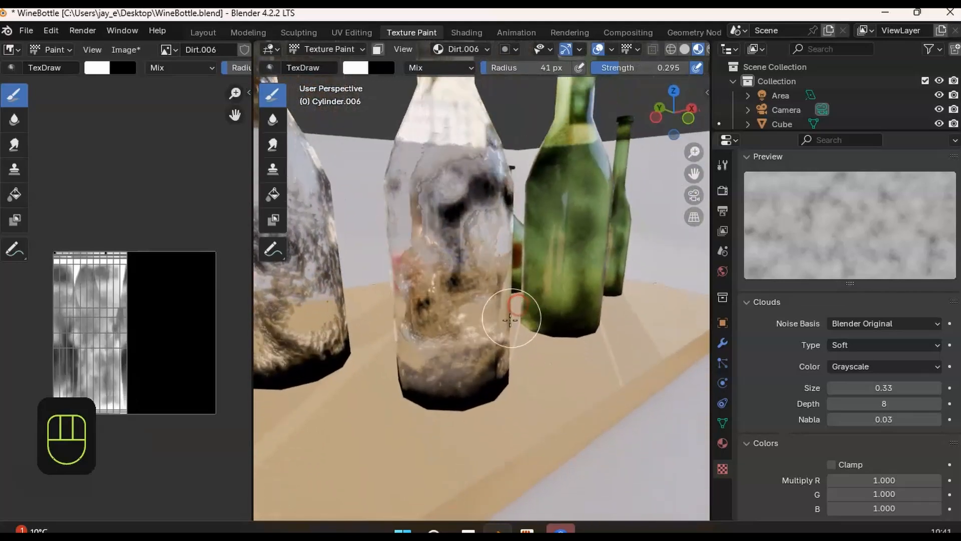
pyautogui.moveTo(499, 357)
pyautogui.mouseDown(button='middle')
pyautogui.moveTo(489, 322)
pyautogui.moveTo(488, 353)
pyautogui.mouseUp(button='middle')
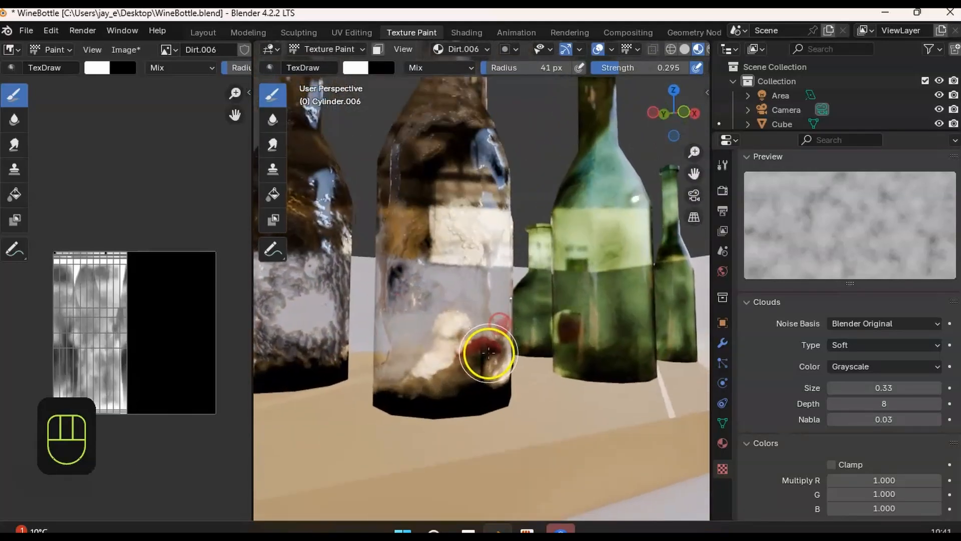